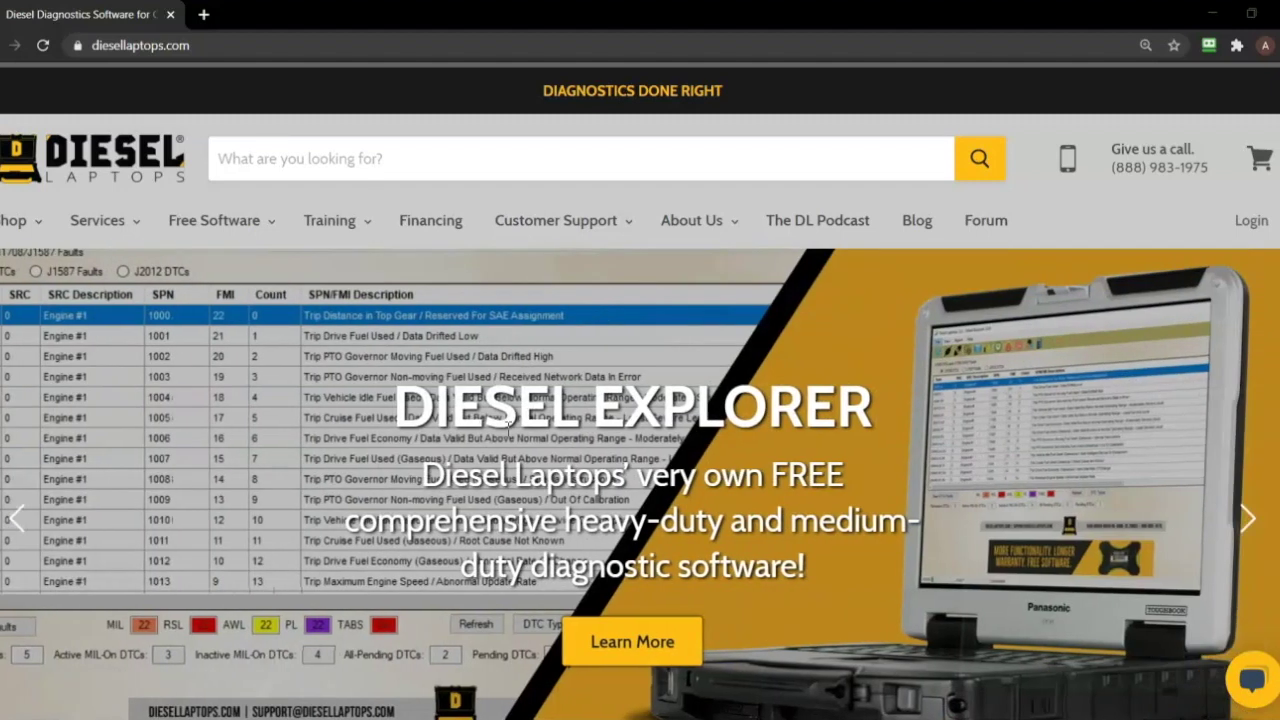
# Search the site for 'Diesel Handheld' and open the Handheld Heavy-Duty Scan Tool with Regen page.
pyautogui.click(365, 158)
pyautogui.write('Diesel')
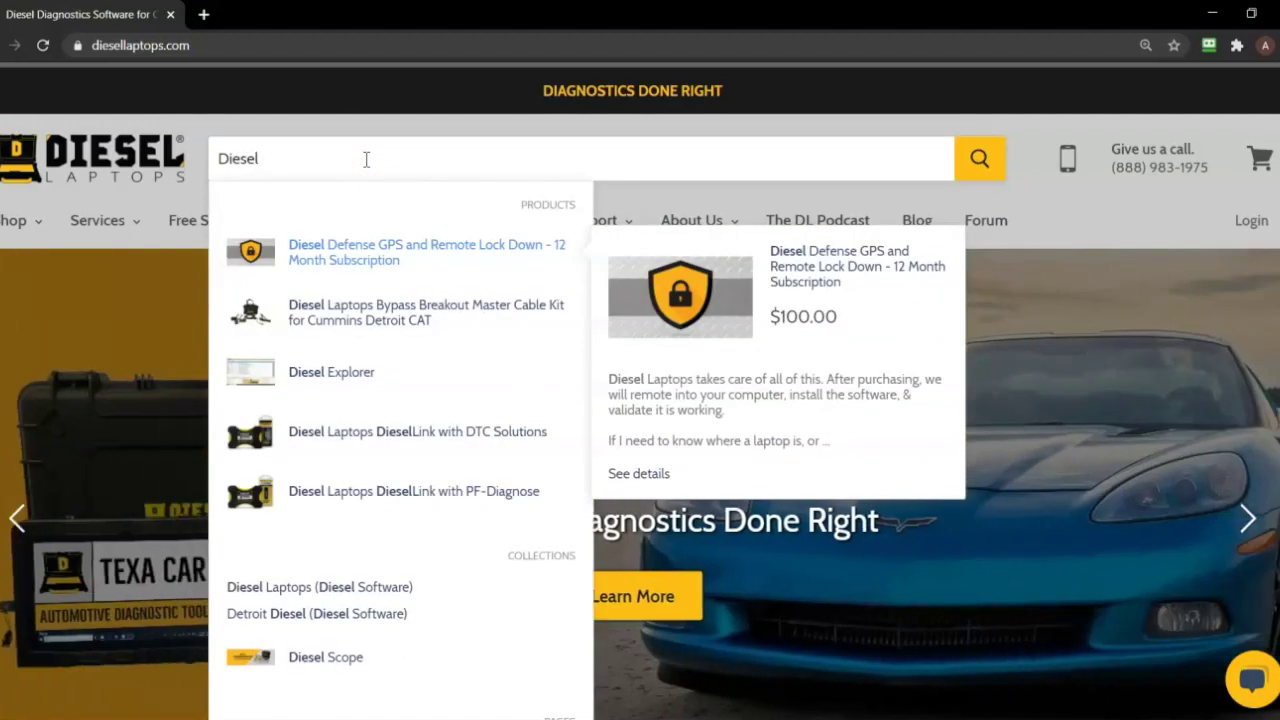
pyautogui.write(' Handheld')
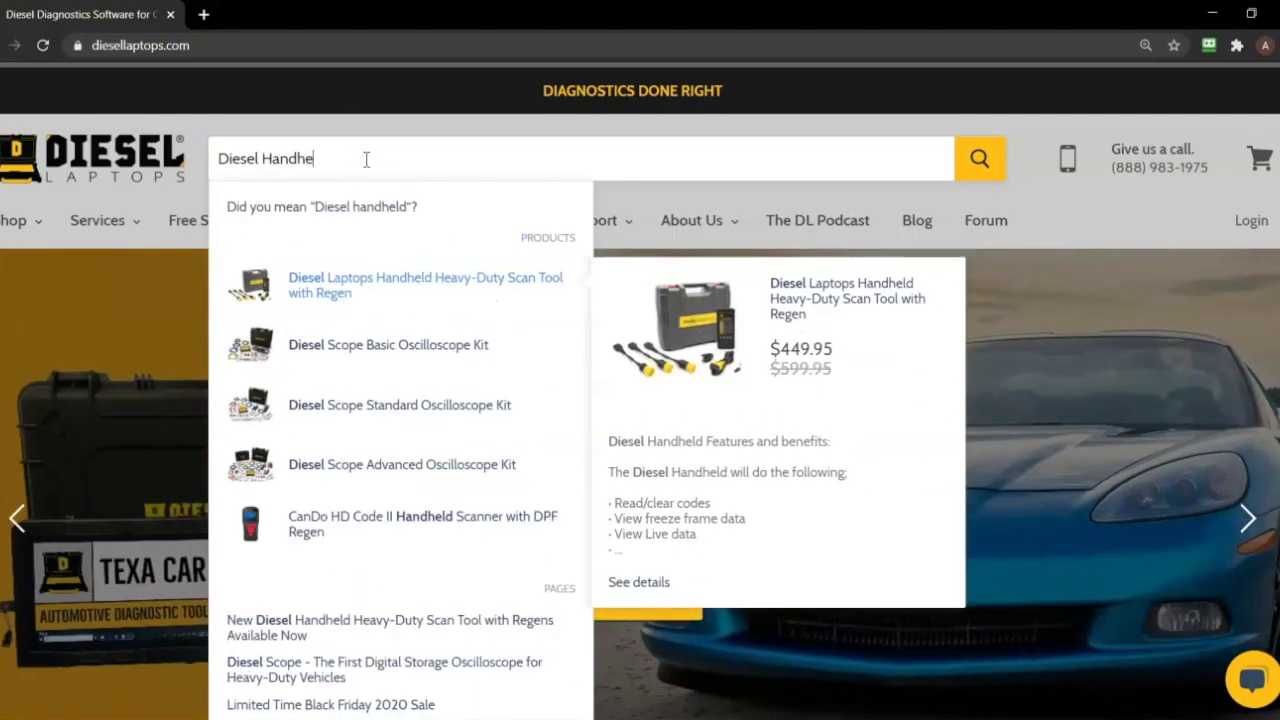
pyautogui.click(372, 253)
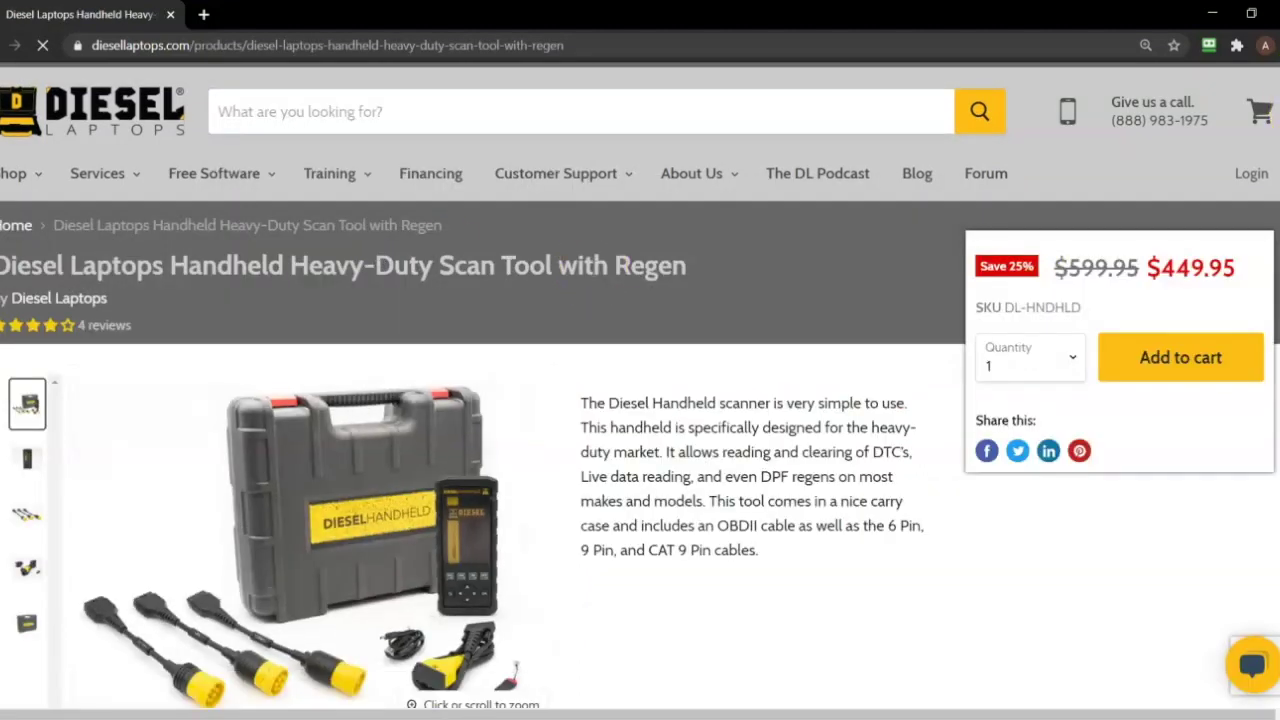
# Scroll to 'Software Update Available Now' and open the January 2021 update download on files.com.
pyautogui.scroll(-4, 1272, 98)
pyautogui.scroll(-15, 466, 430)
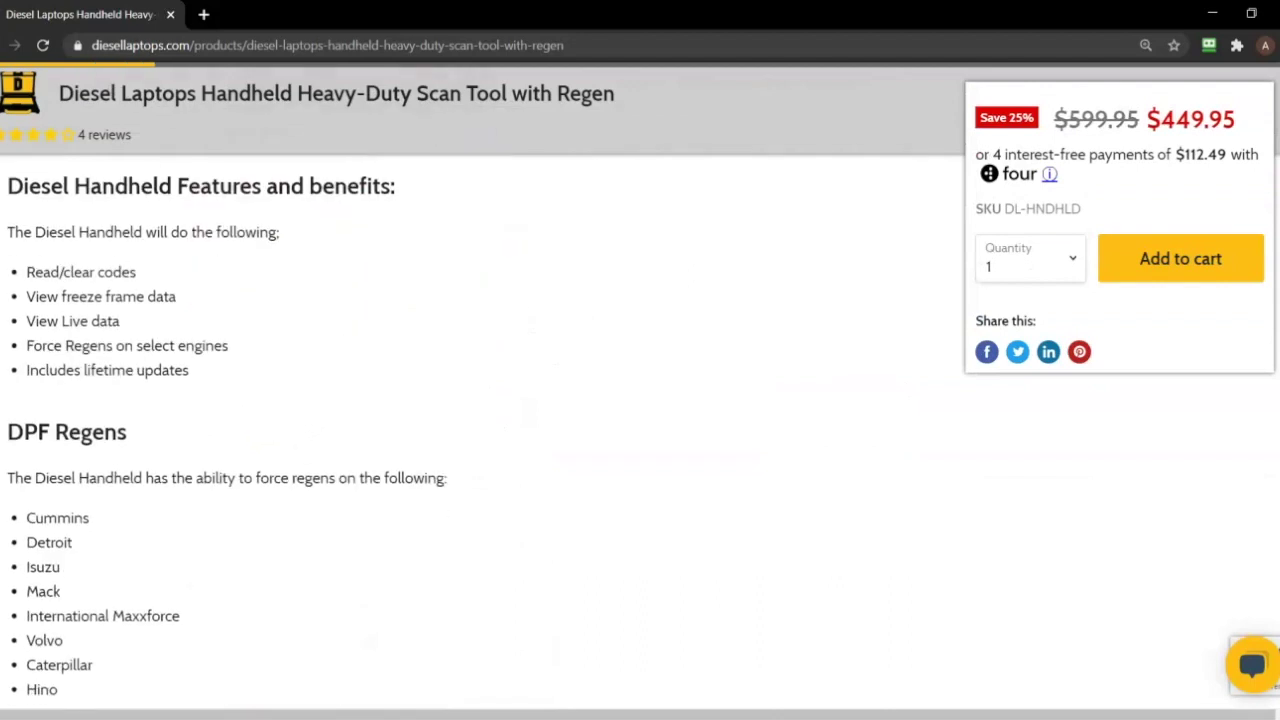
pyautogui.scroll(-3, 466, 430)
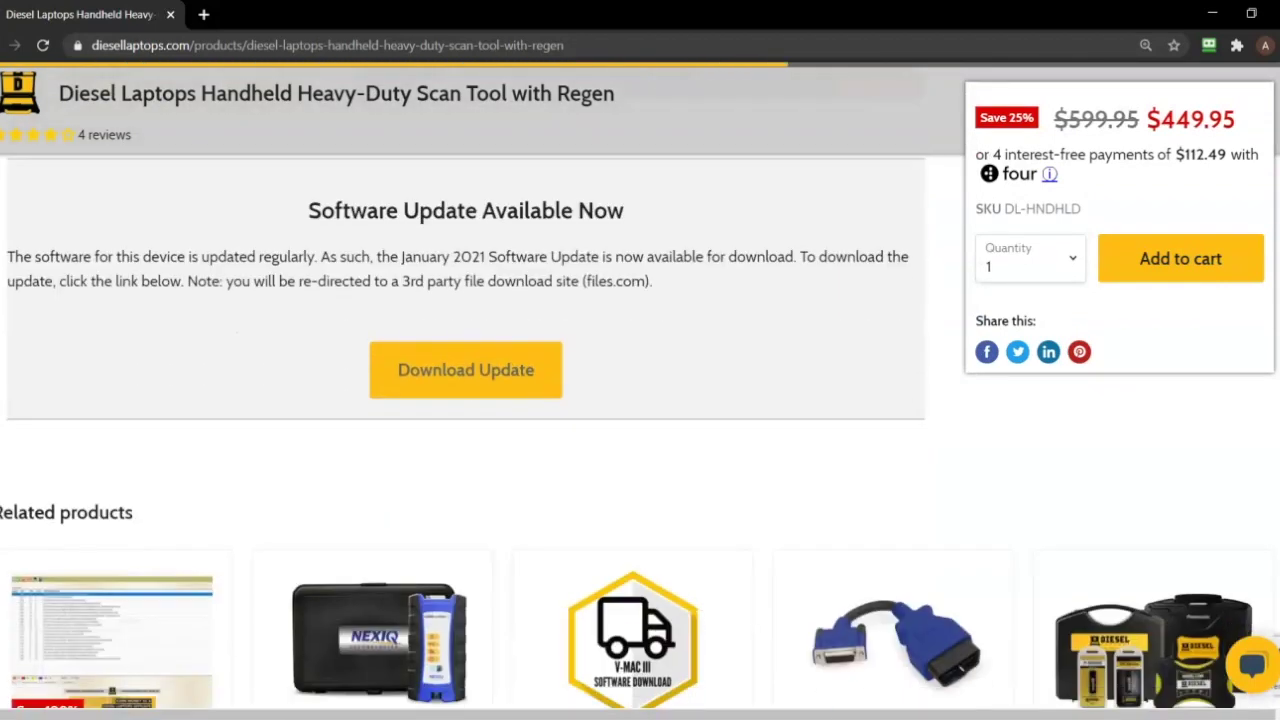
pyautogui.scroll(2, 466, 430)
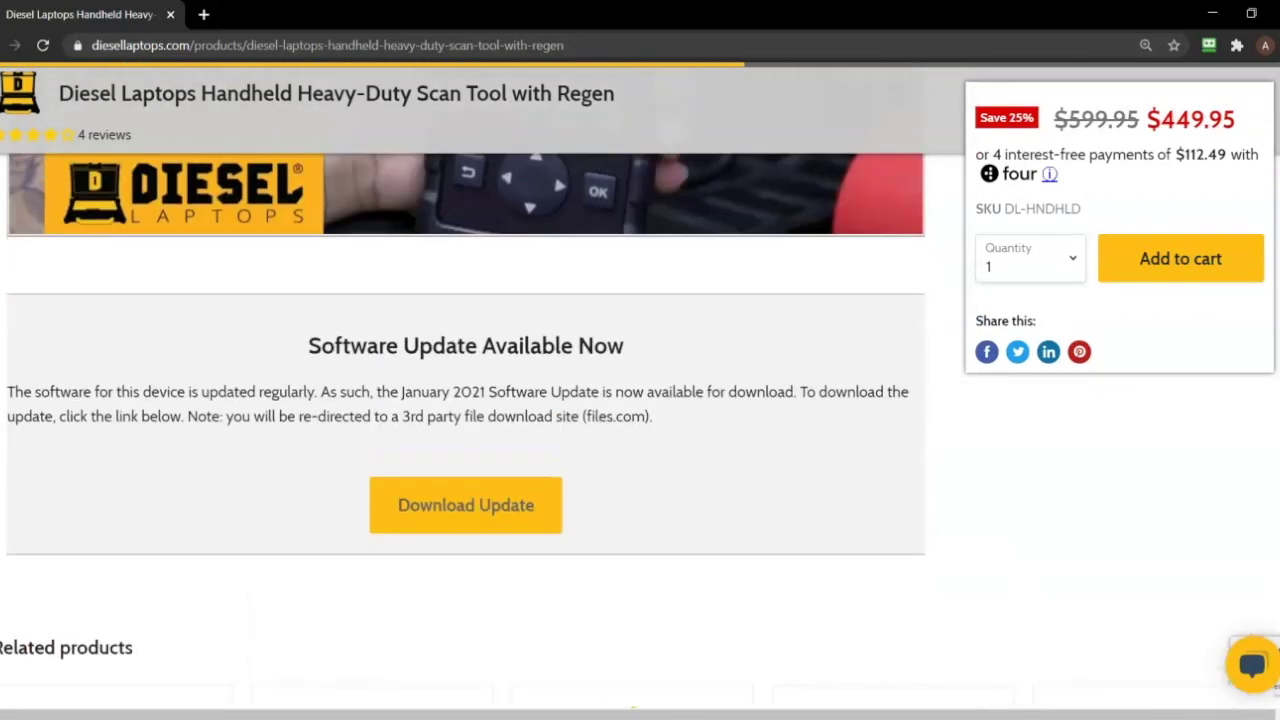
pyautogui.click(490, 501)
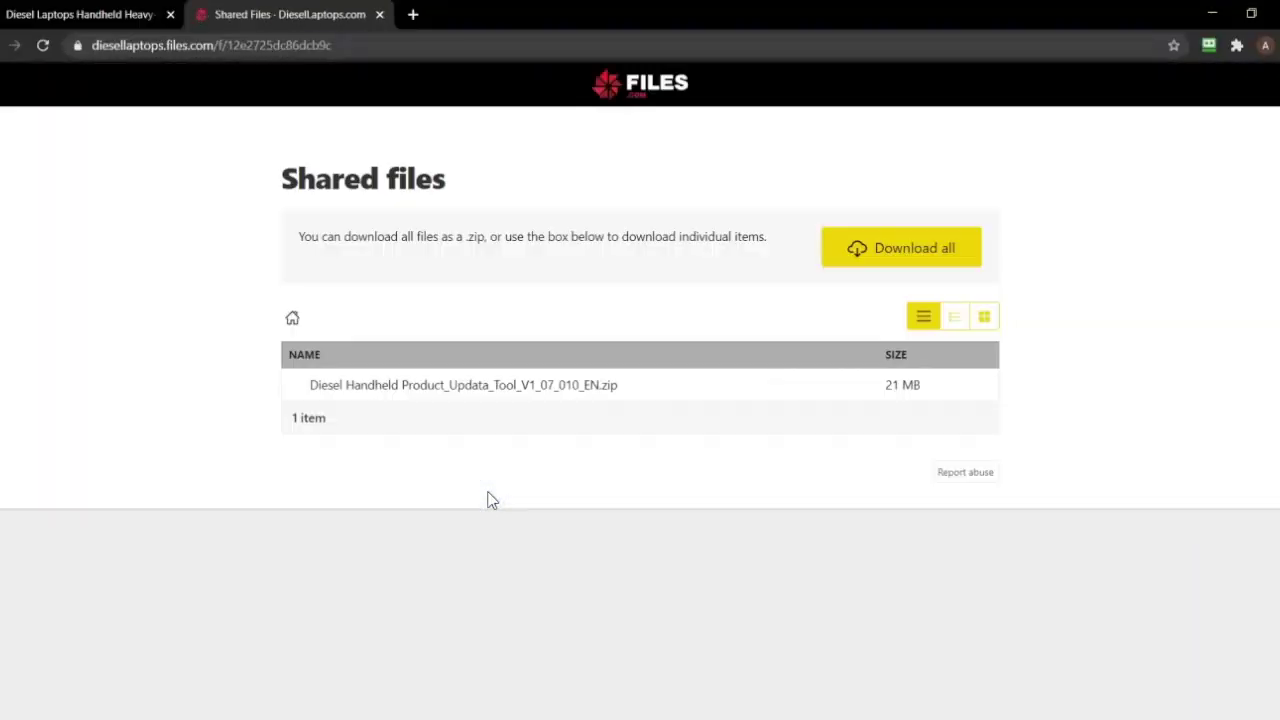
# Download all shared Diesel Handheld files as Files (1).zip.
pyautogui.click(918, 254)
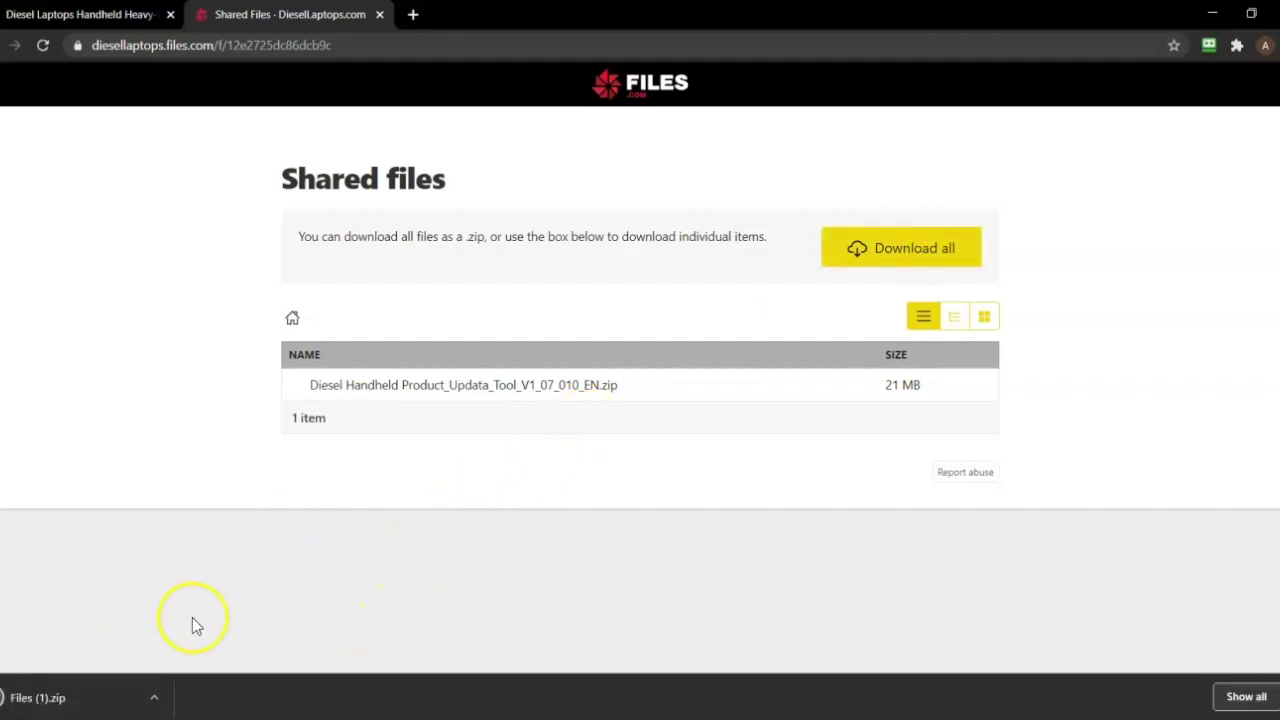
# Open Files (1).zip and its nested update archive, skipping license reminders, and run Product Updata Tool Setup.exe.
pyautogui.click(40, 700)
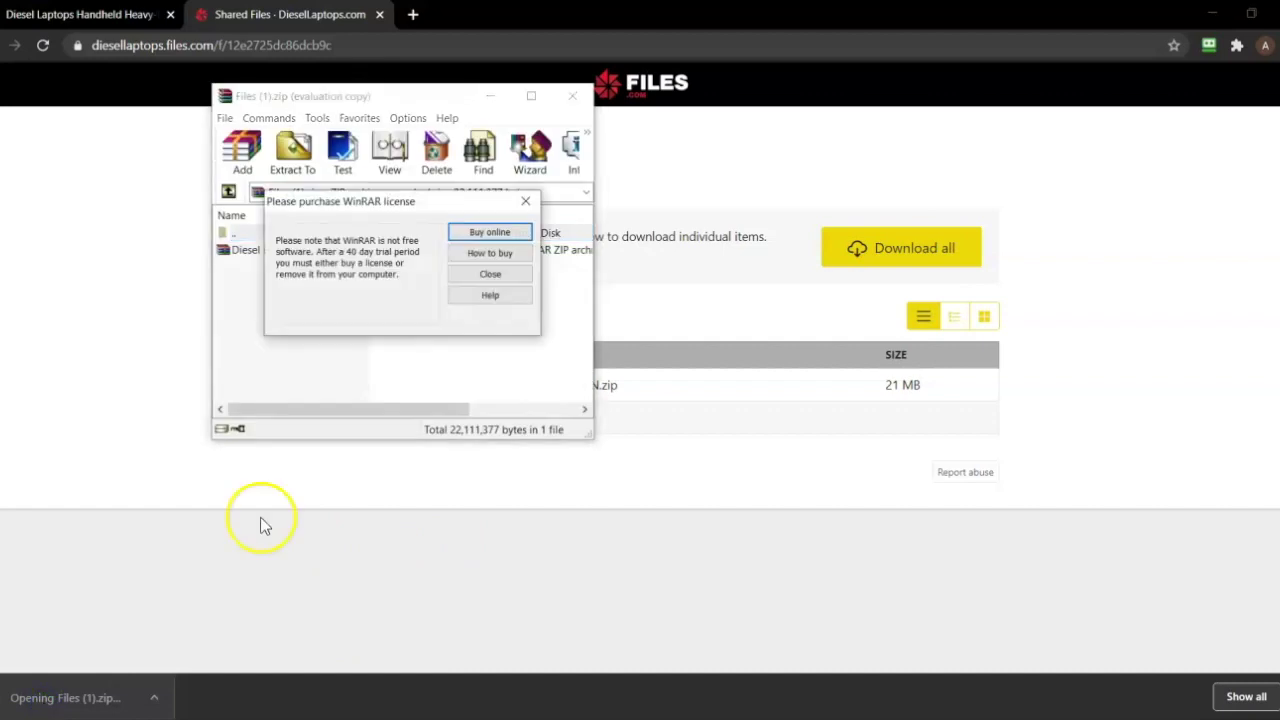
pyautogui.click(521, 192)
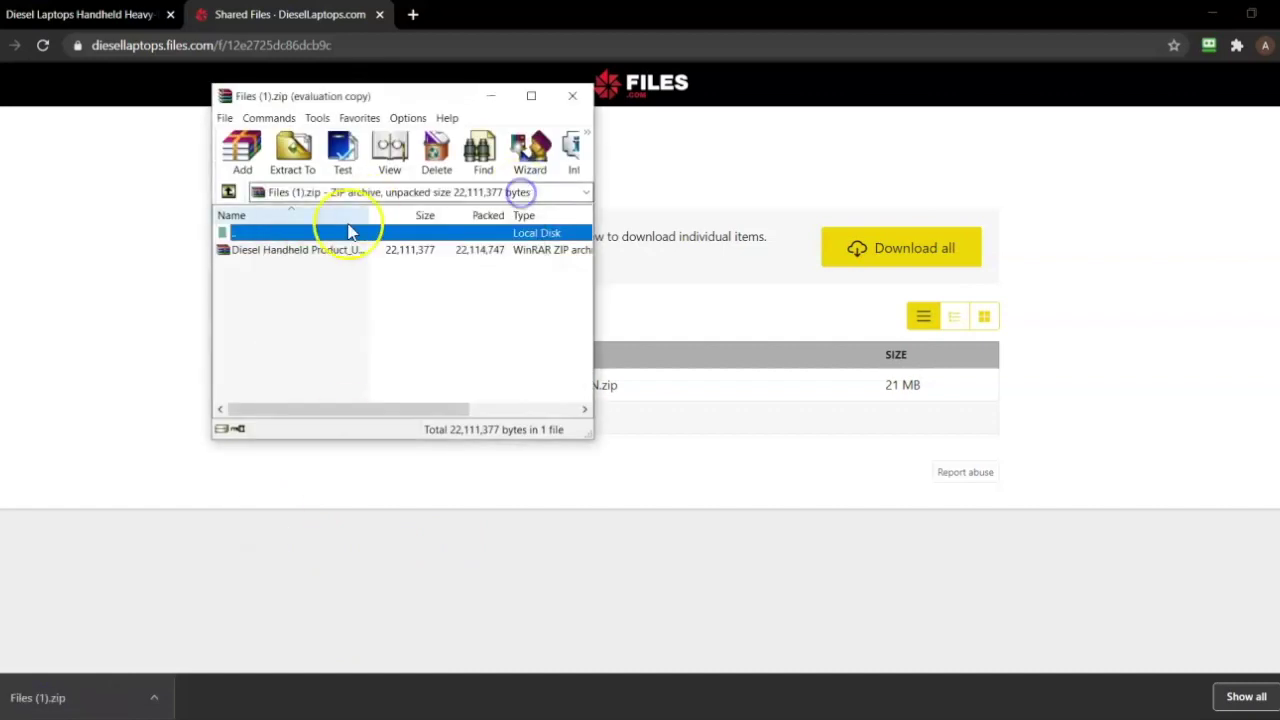
pyautogui.doubleClick(288, 251)
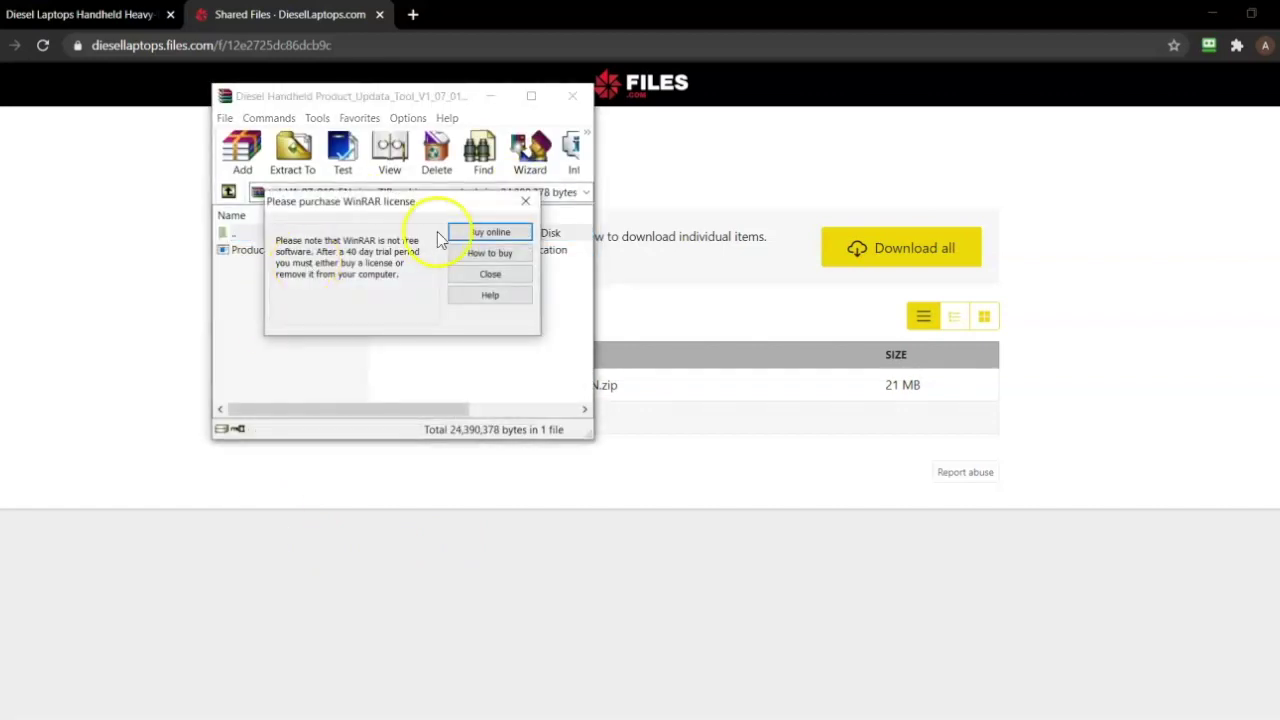
pyautogui.click(528, 196)
pyautogui.click(330, 251)
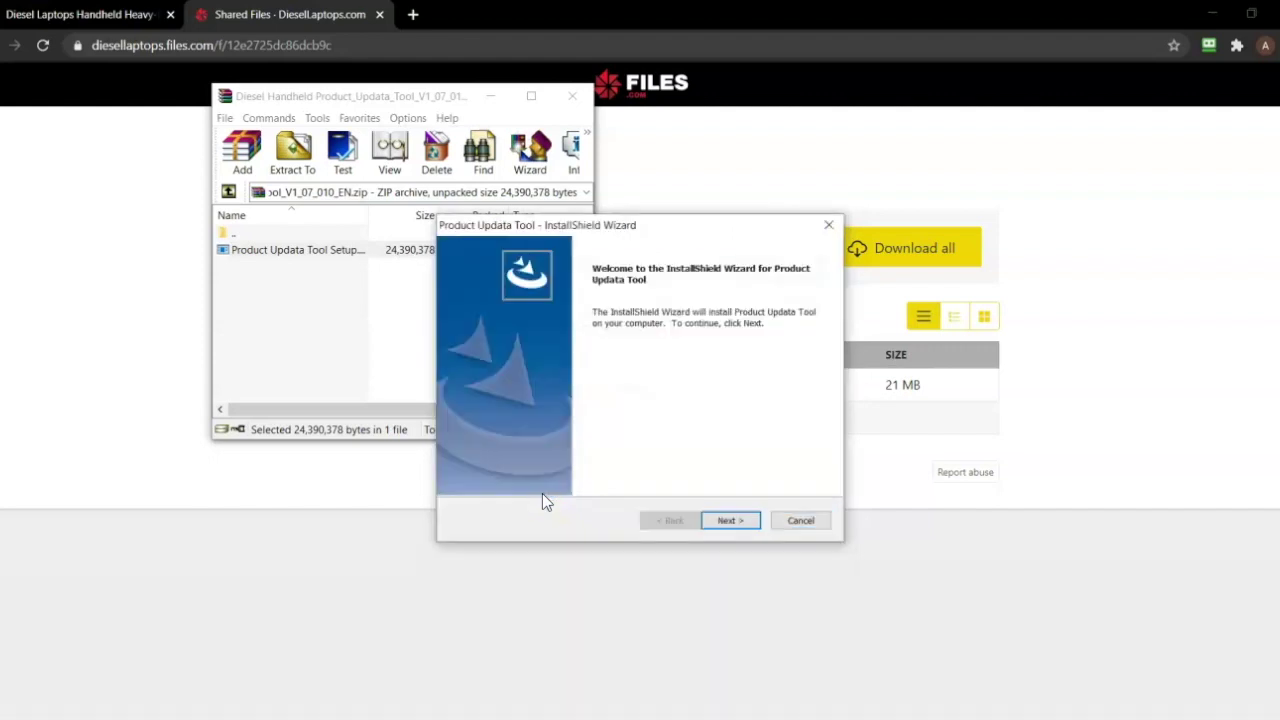
# Install Product Updata Tool to the default folder through the InstallShield Wizard.
pyautogui.click(727, 524)
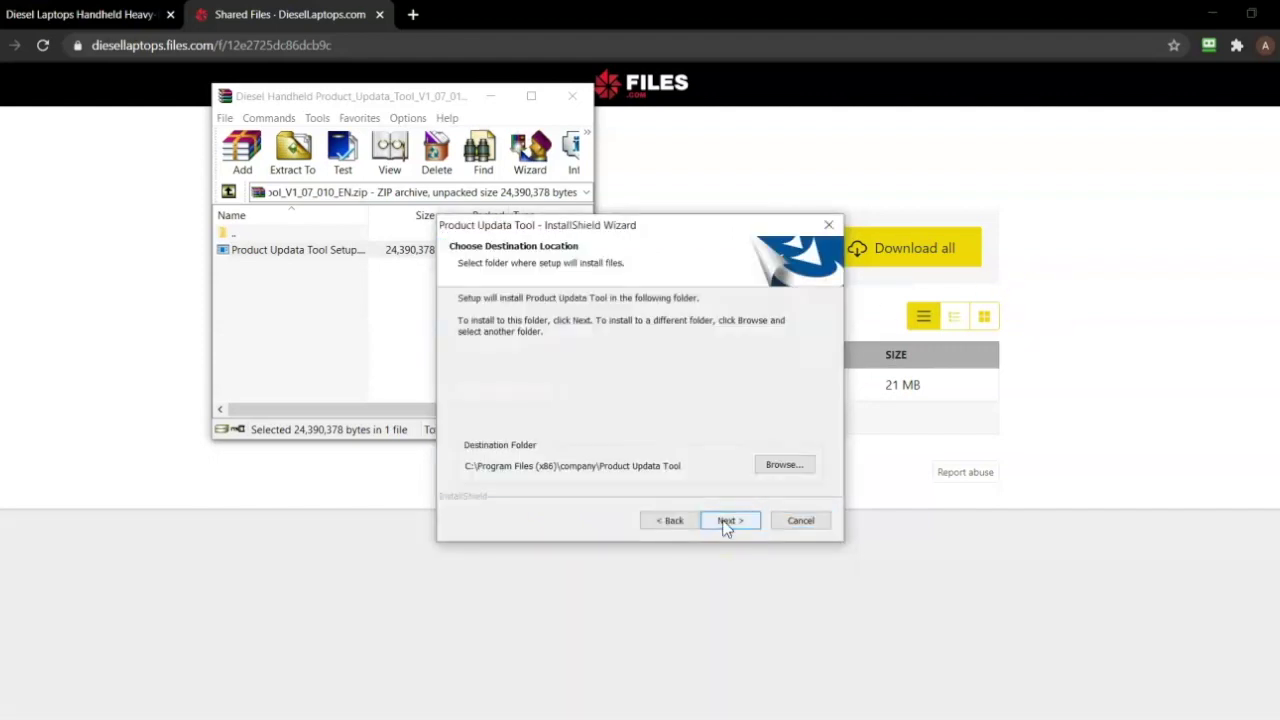
pyautogui.click(727, 522)
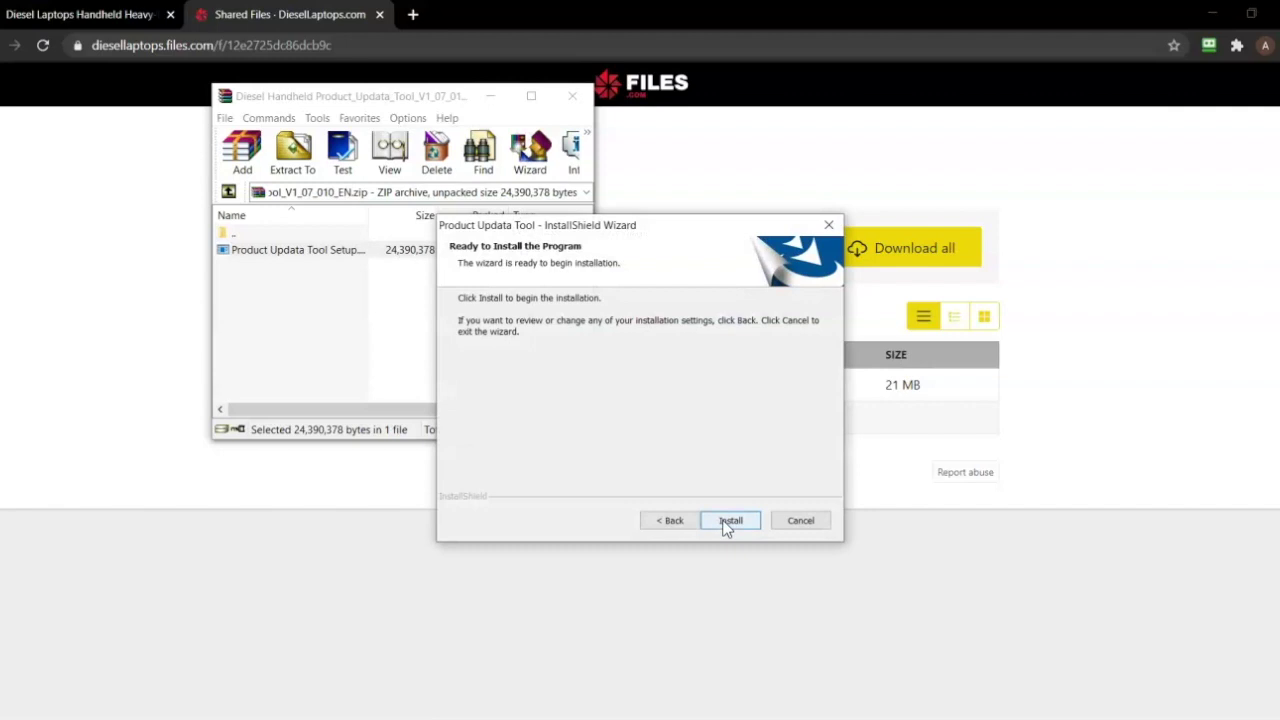
pyautogui.click(729, 522)
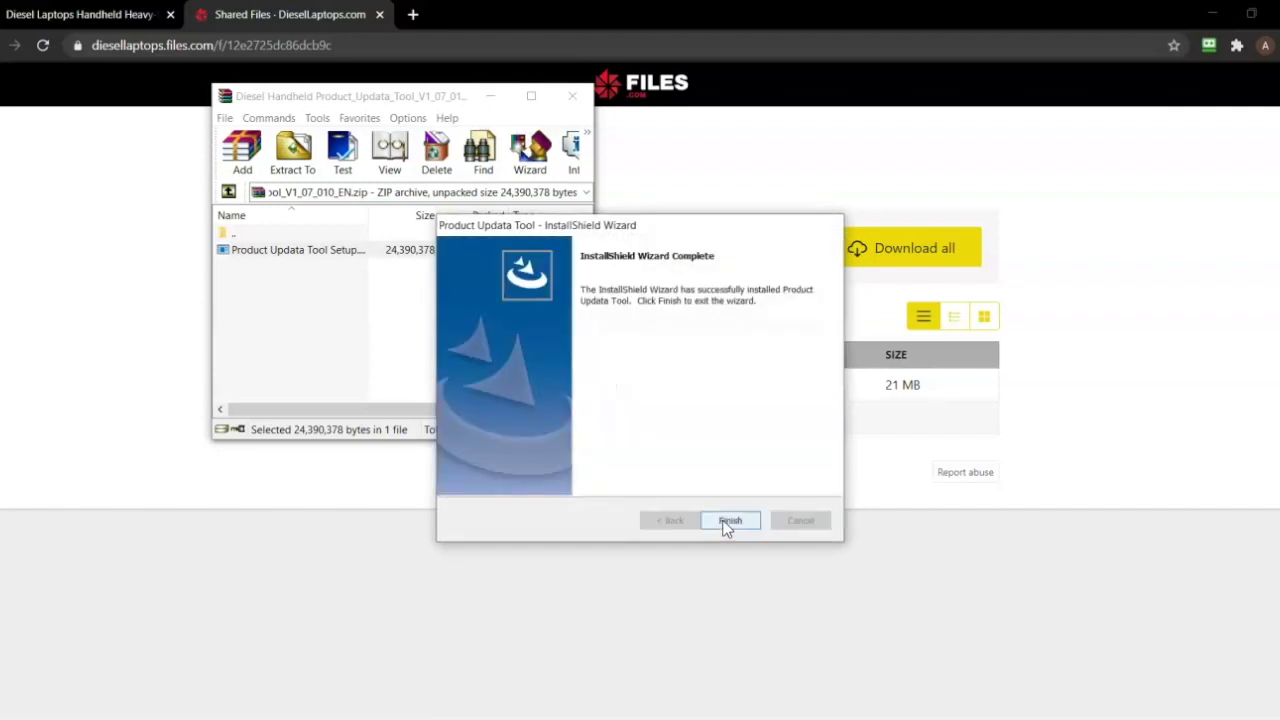
pyautogui.click(729, 521)
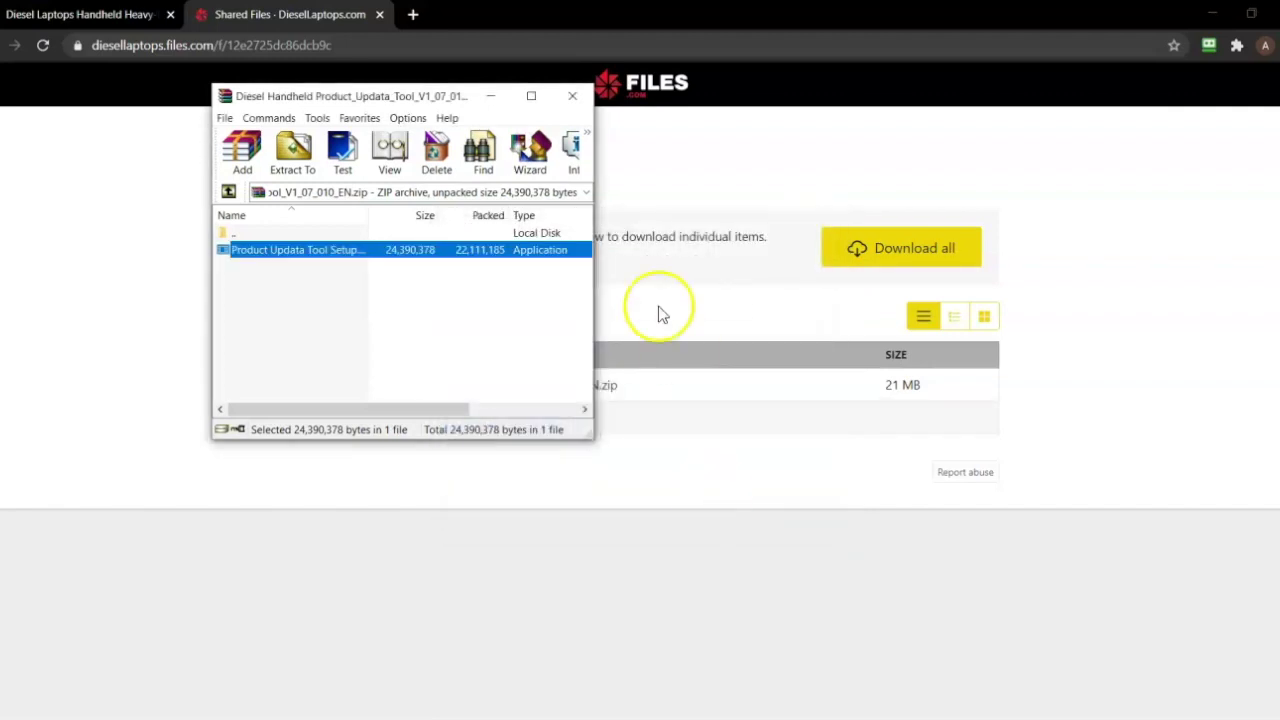
# Close both WinRAR archive windows and minimize Chrome to show the desktop.
pyautogui.click(572, 96)
pyautogui.click(572, 96)
pyautogui.click(1212, 13)
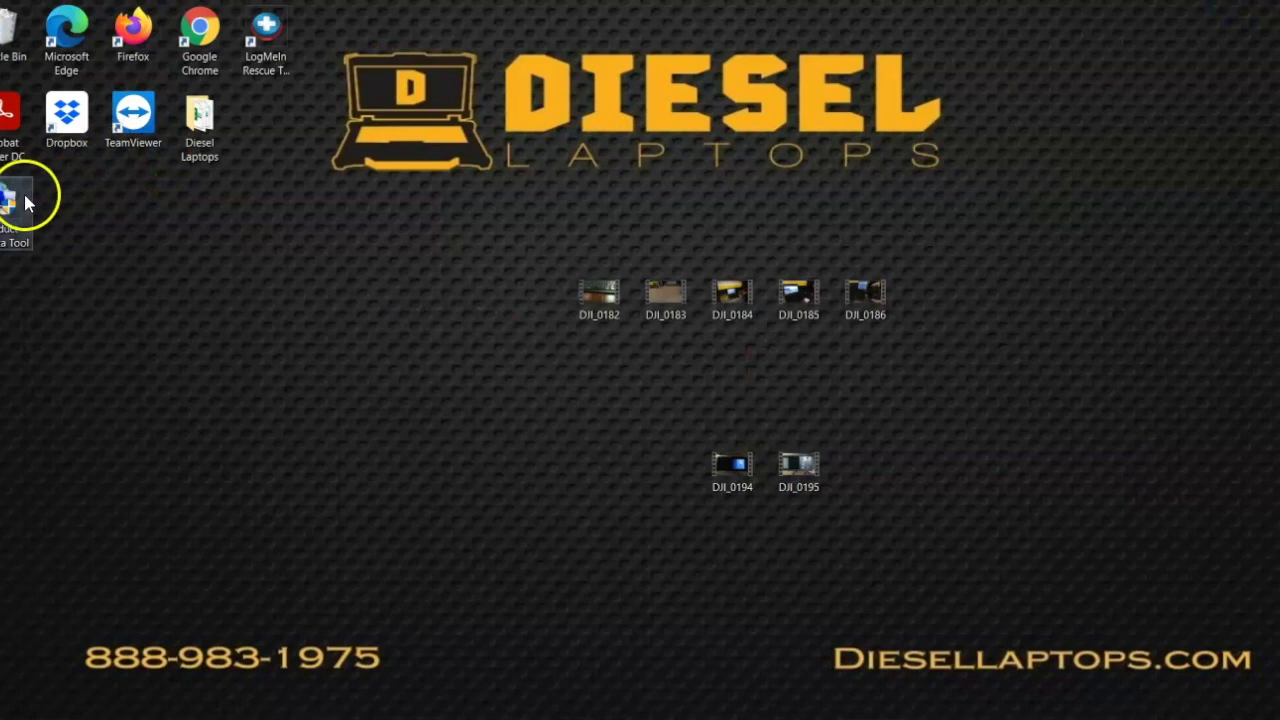
# Drag the Product Updata Tool shortcut across the desktop to bring up its Select Device window.
pyautogui.moveTo(30, 200); pyautogui.dragTo(615, 409)
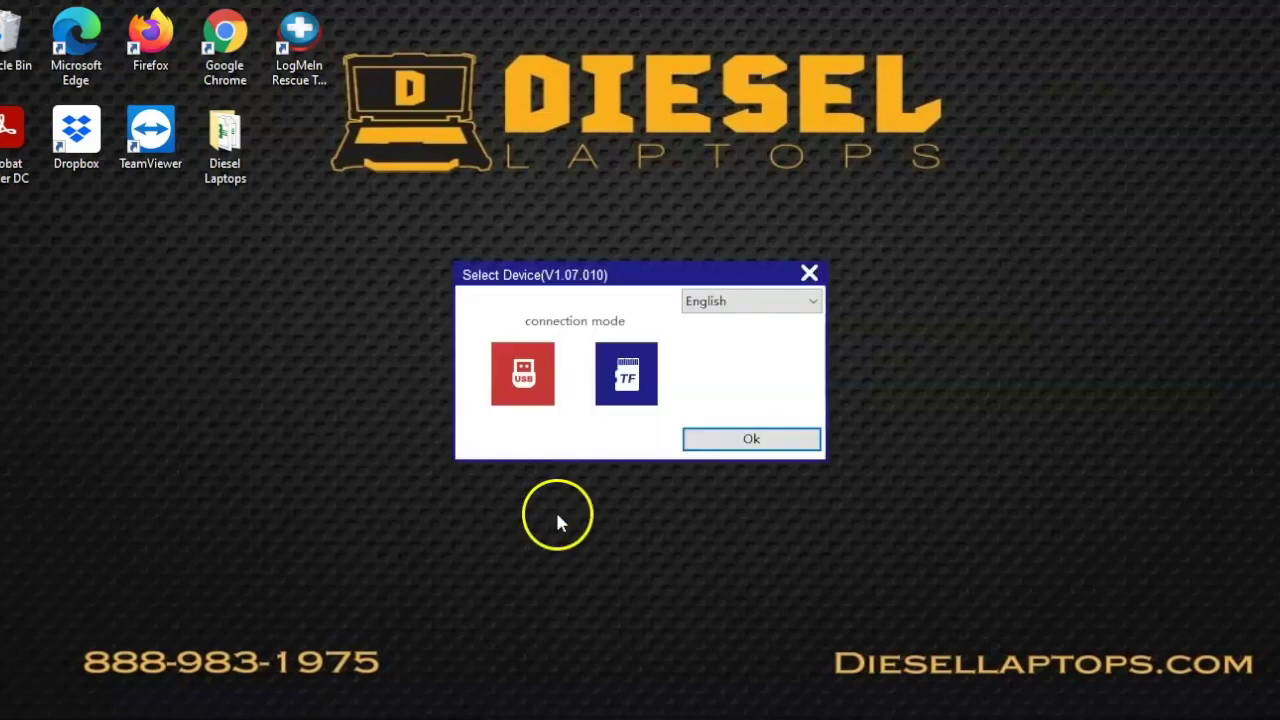
# Choose TF card connection mode and run Device Upgrade for the entered serial number.
pyautogui.click(630, 378)
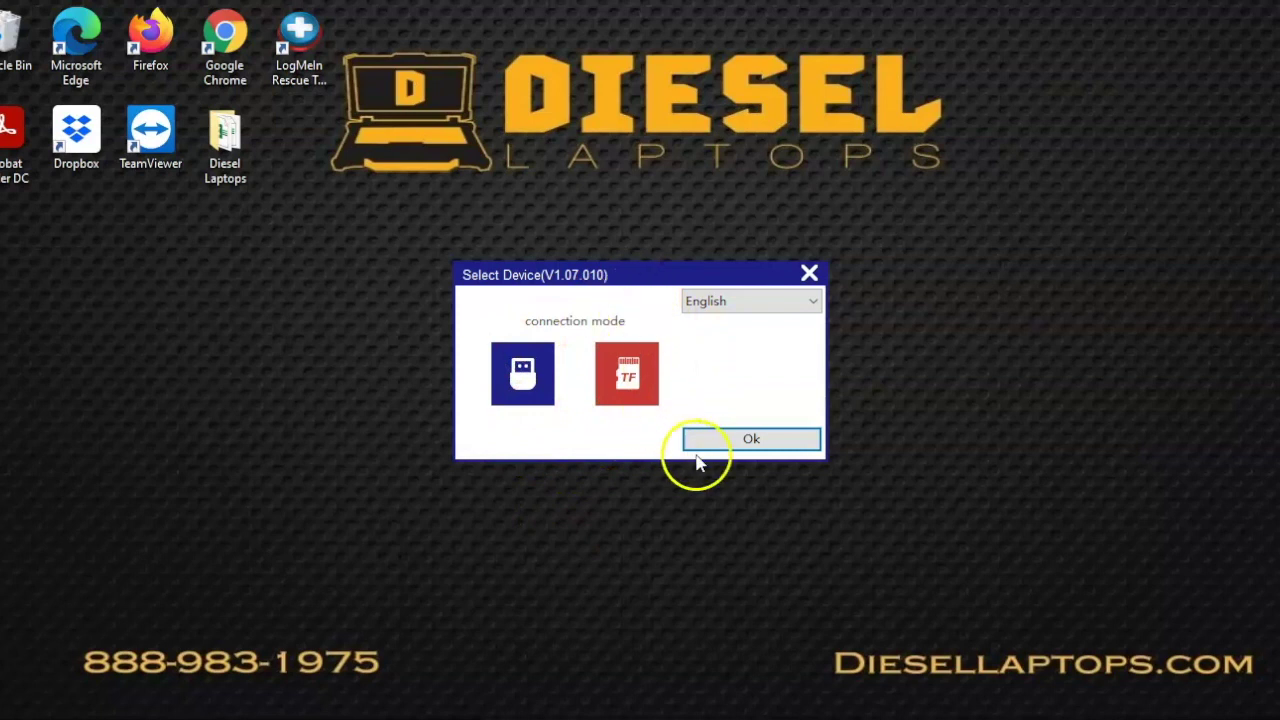
pyautogui.click(753, 440)
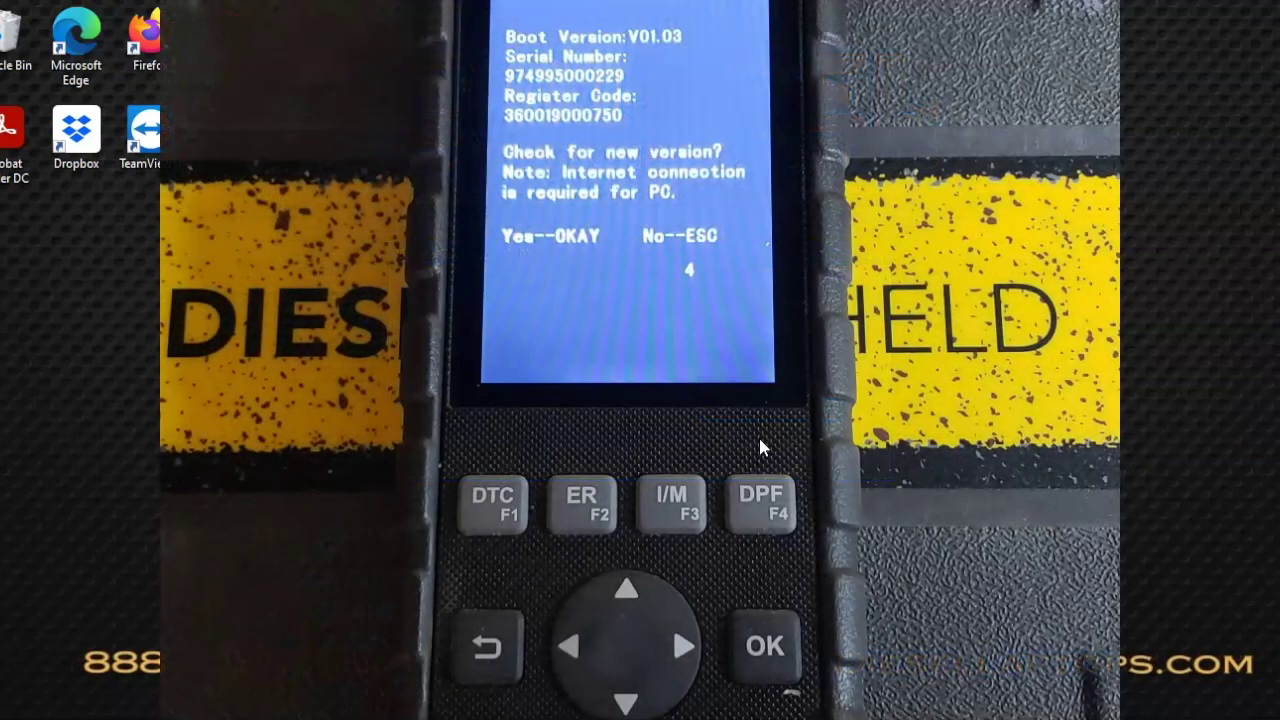
pyautogui.click(651, 395)
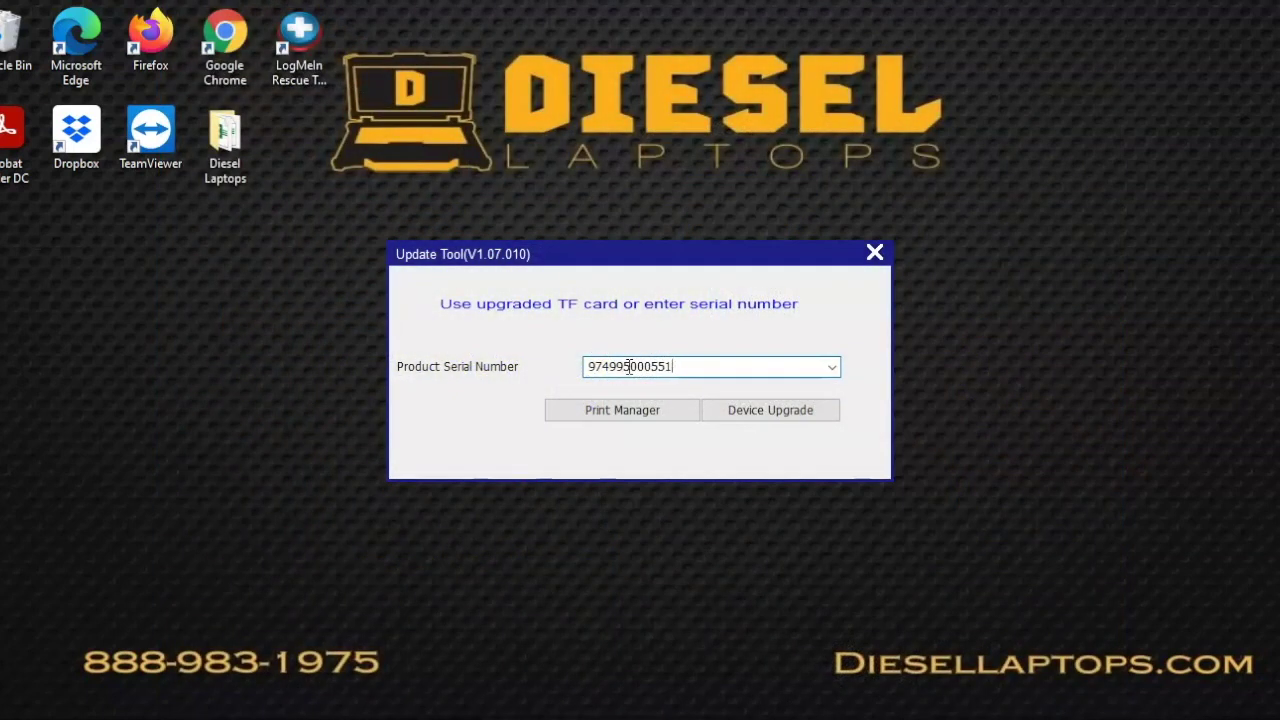
pyautogui.click(755, 414)
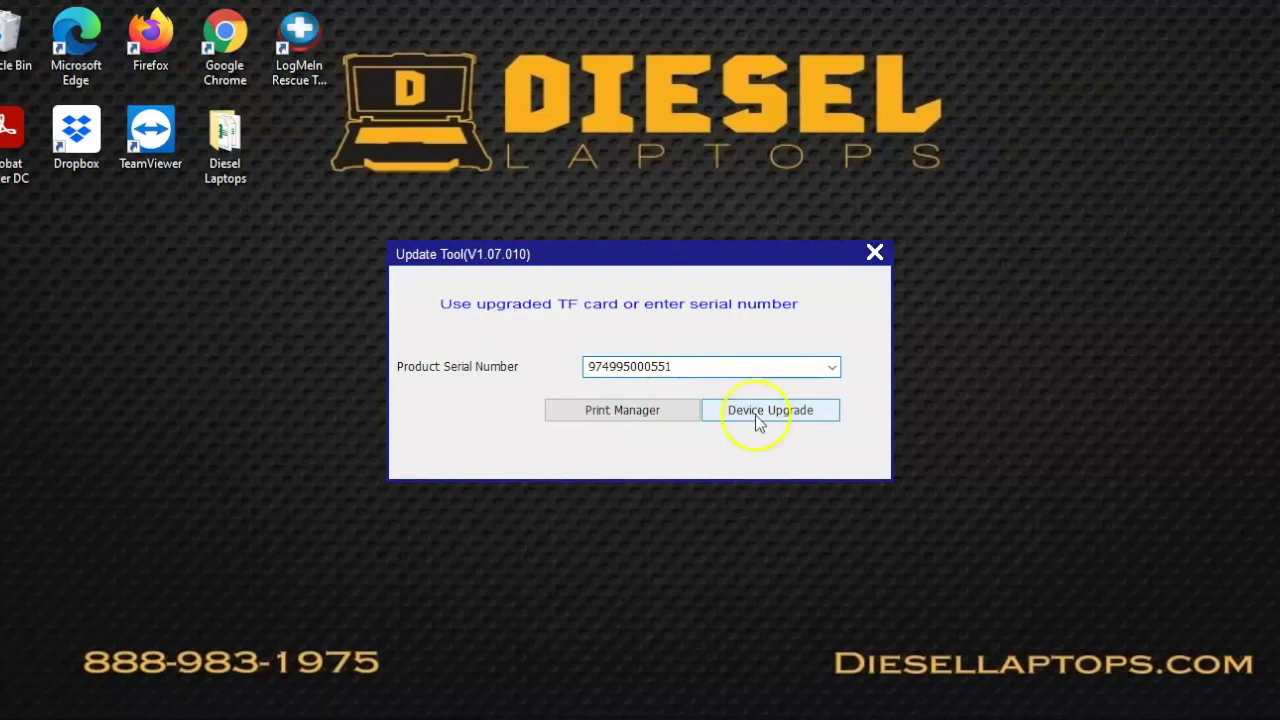
pyautogui.click(756, 418)
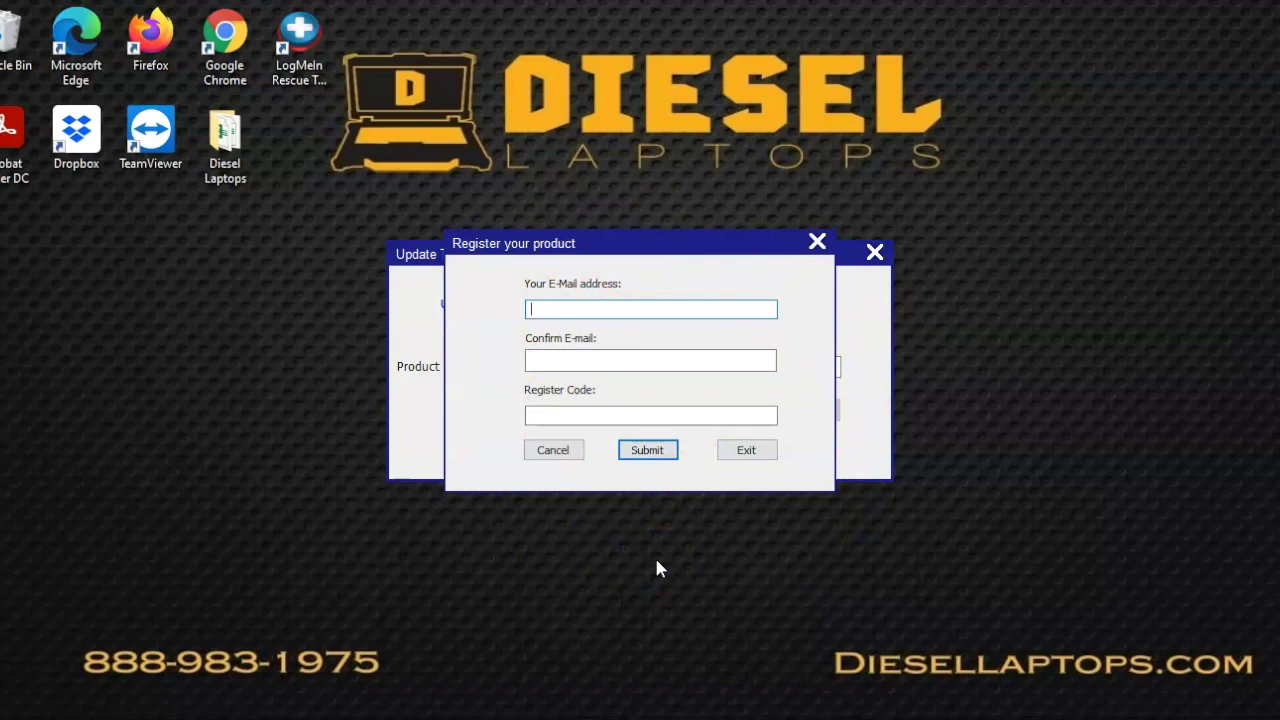
# Enter and confirm the registration e-mail, fill in the register code, and submit.
pyautogui.press('Tab')
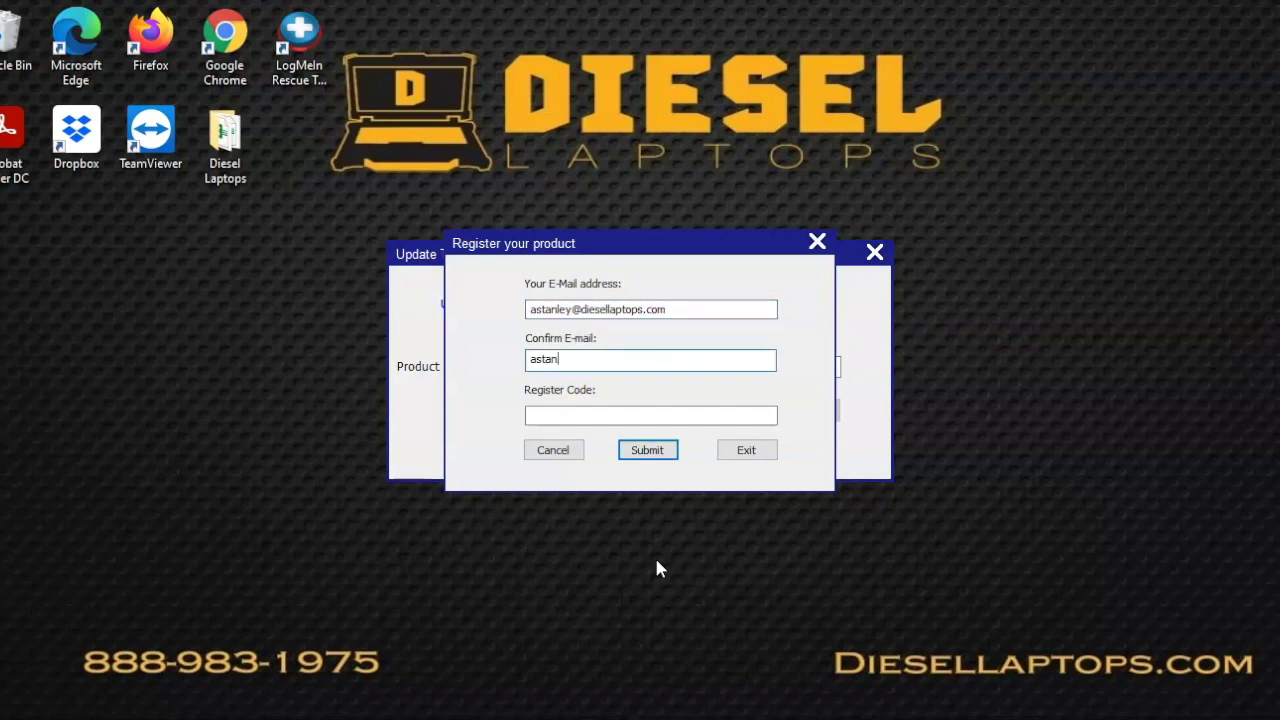
pyautogui.click(565, 414)
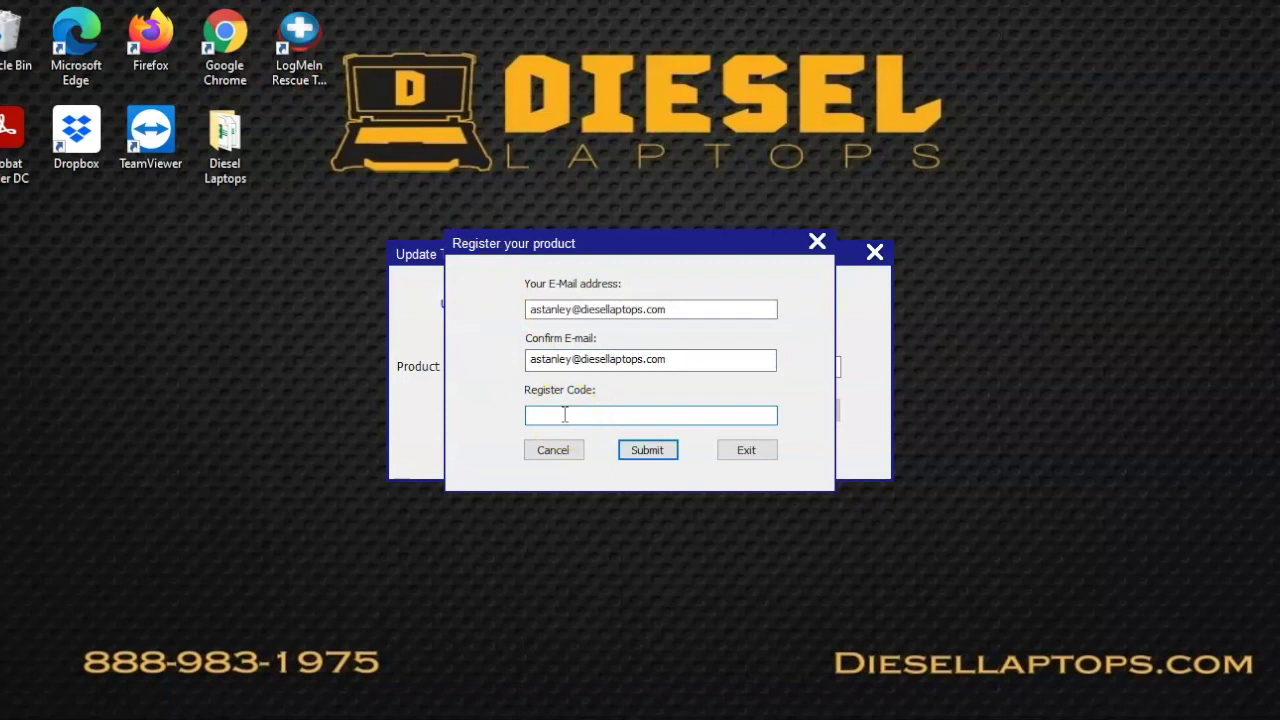
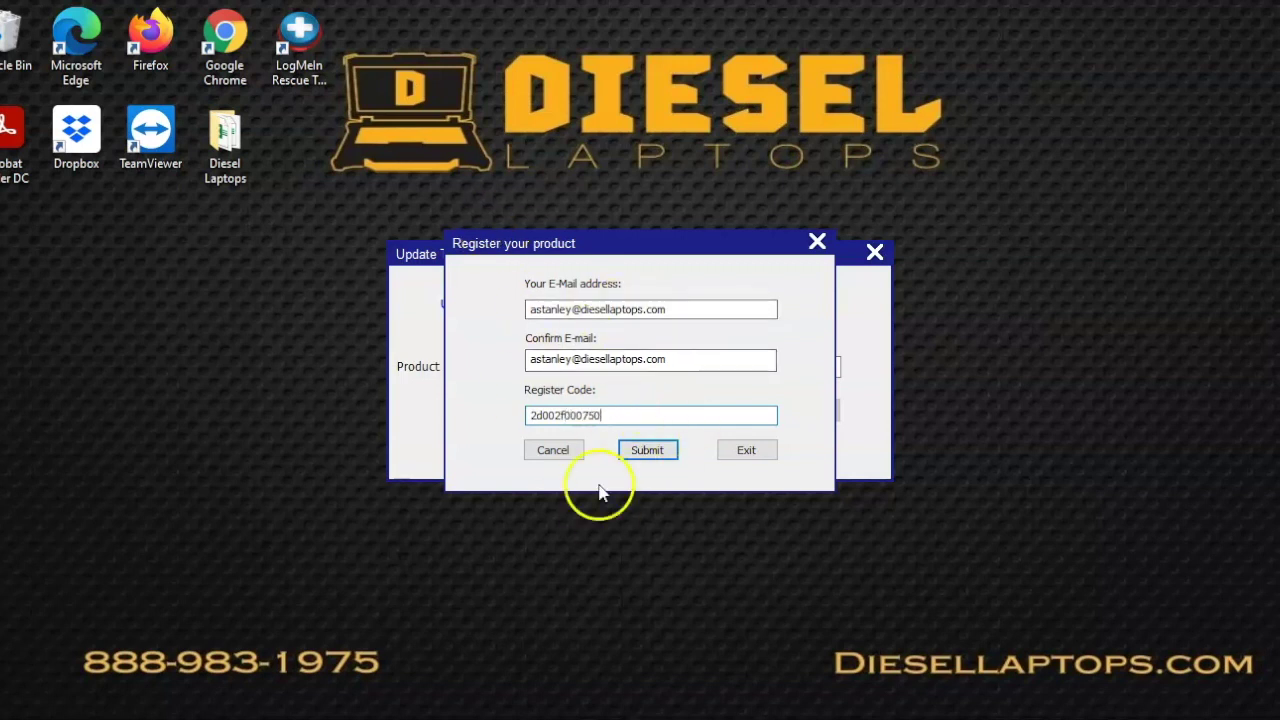
pyautogui.click(660, 452)
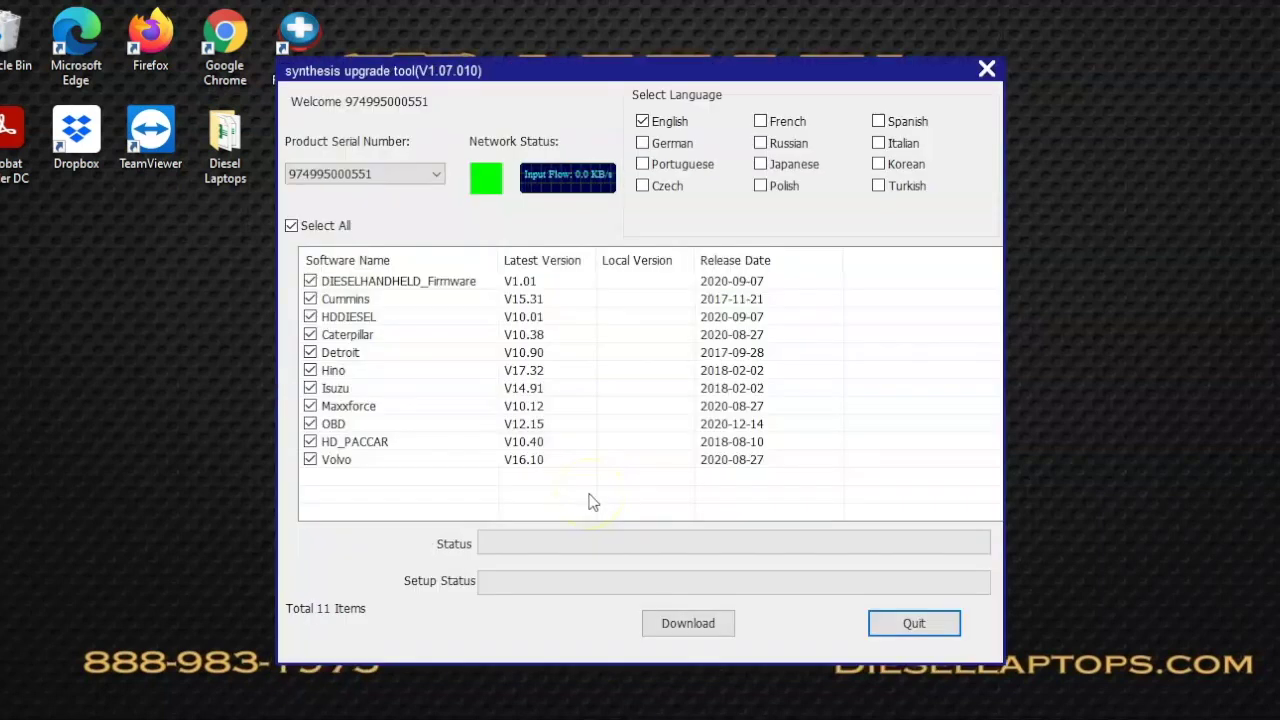
# Look over the 11-module upgrade list, then close the synthesis upgrade window.
pyautogui.moveTo(276, 400); pyautogui.dragTo(122, 517)
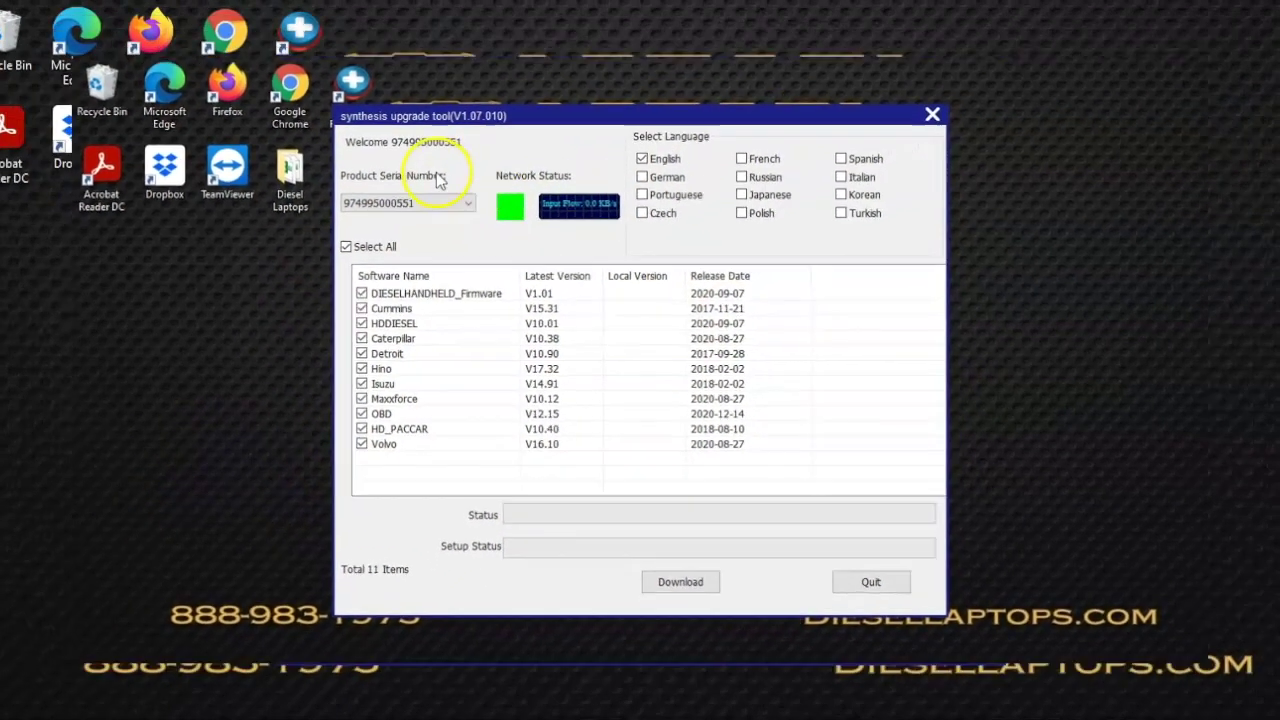
pyautogui.click(436, 174)
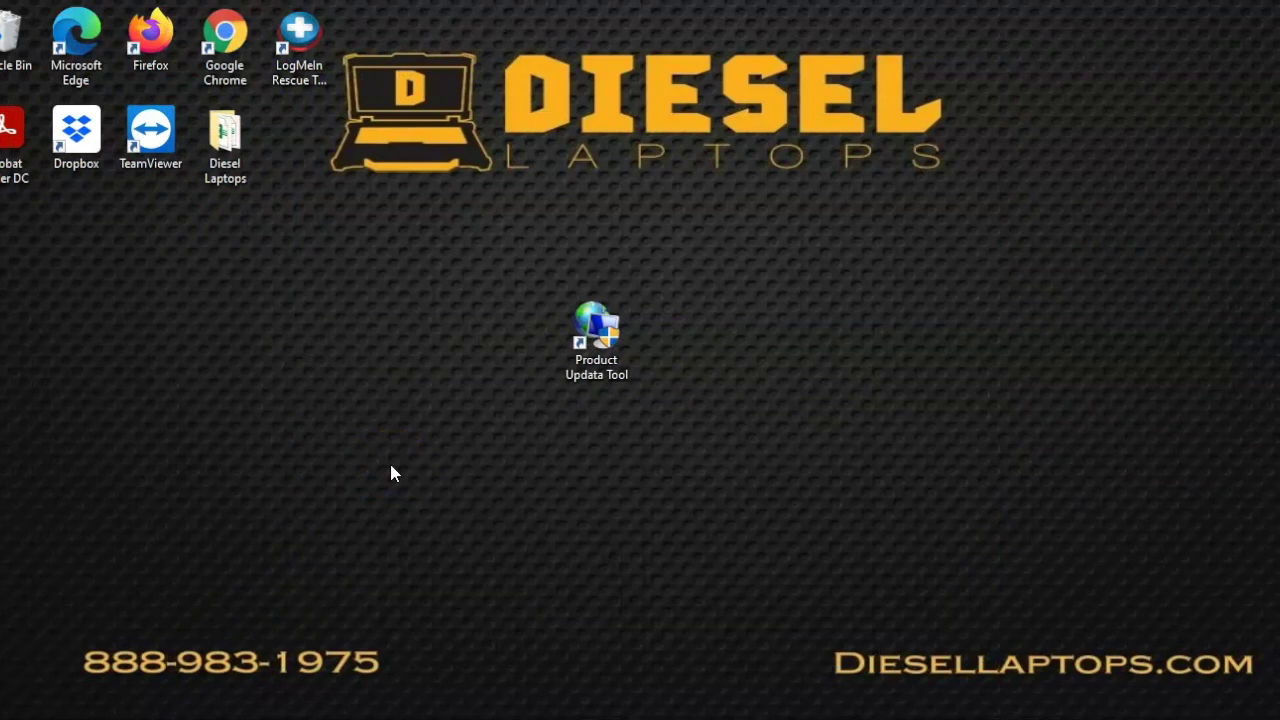
# Relaunch Product Updata Tool in TF card mode and select the Product Serial Number field.
pyautogui.click(568, 394)
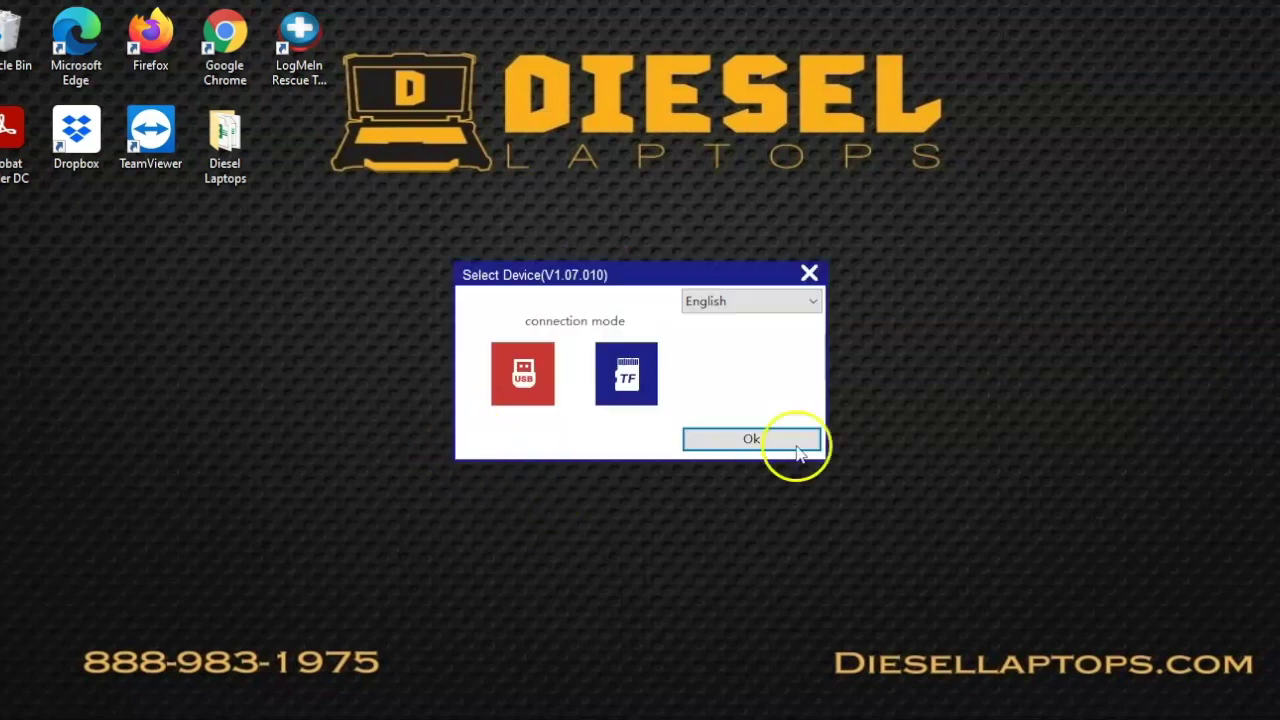
pyautogui.click(622, 372)
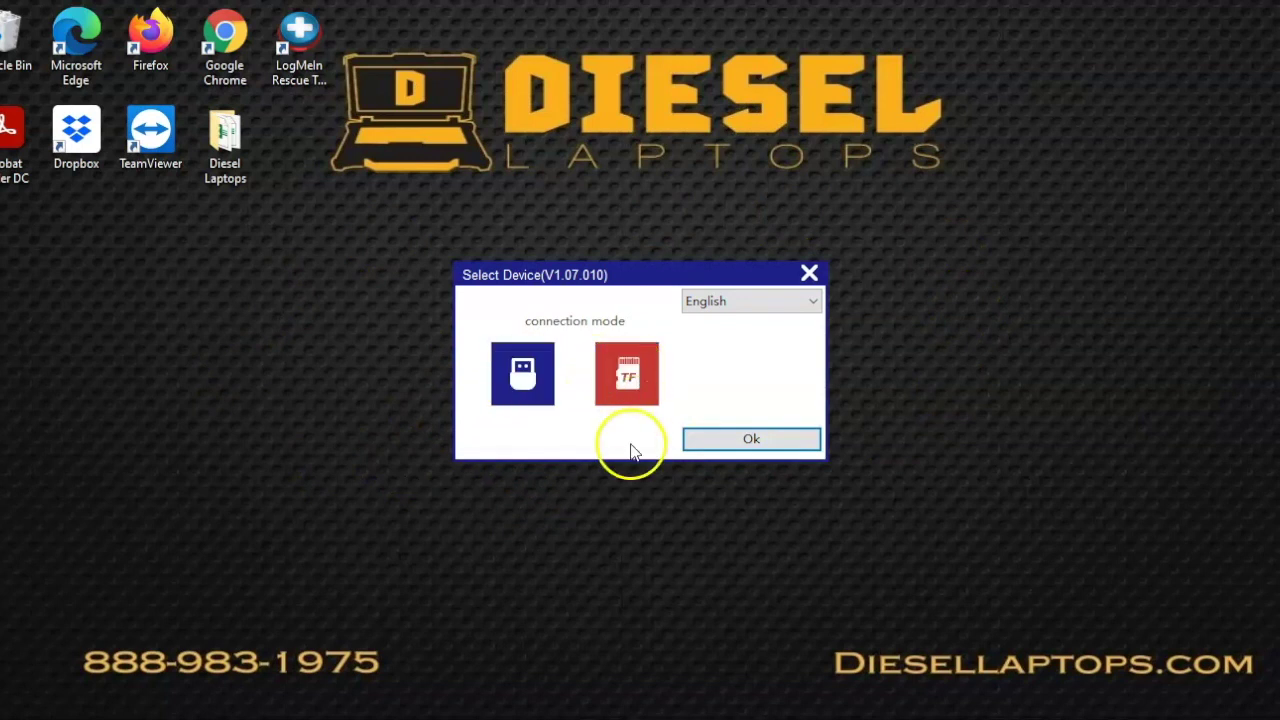
pyautogui.click(760, 441)
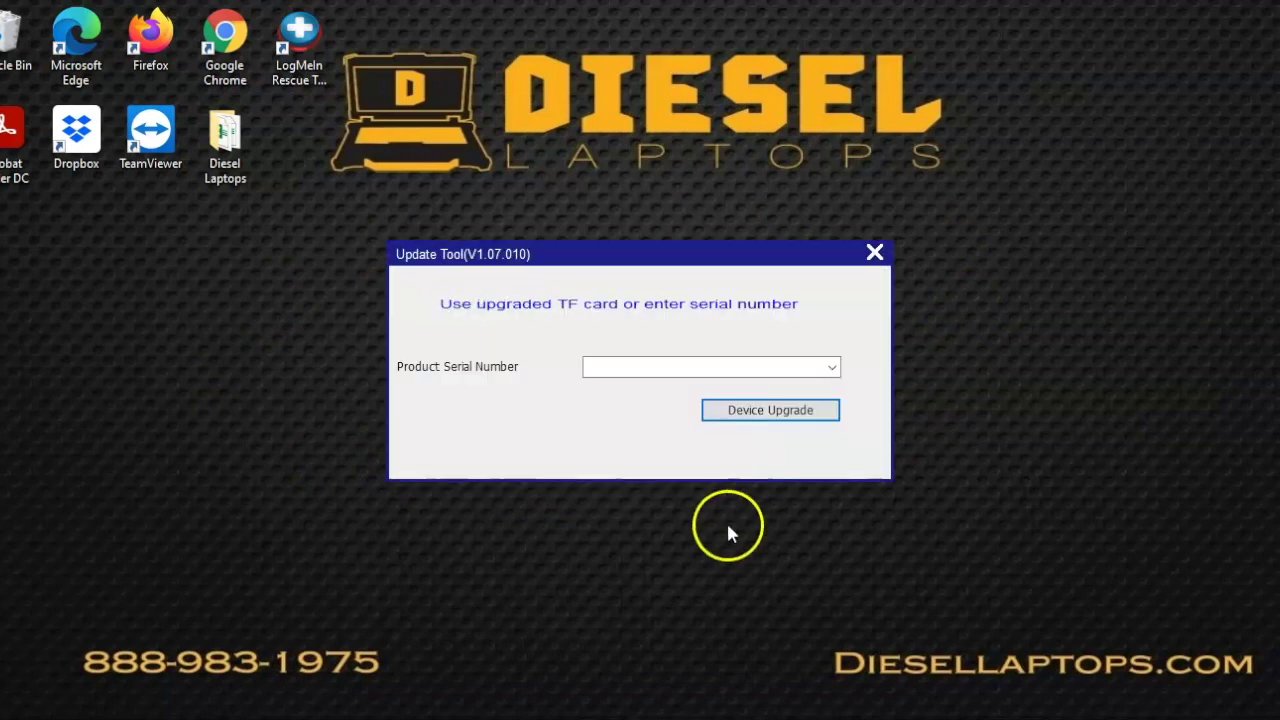
pyautogui.click(628, 373)
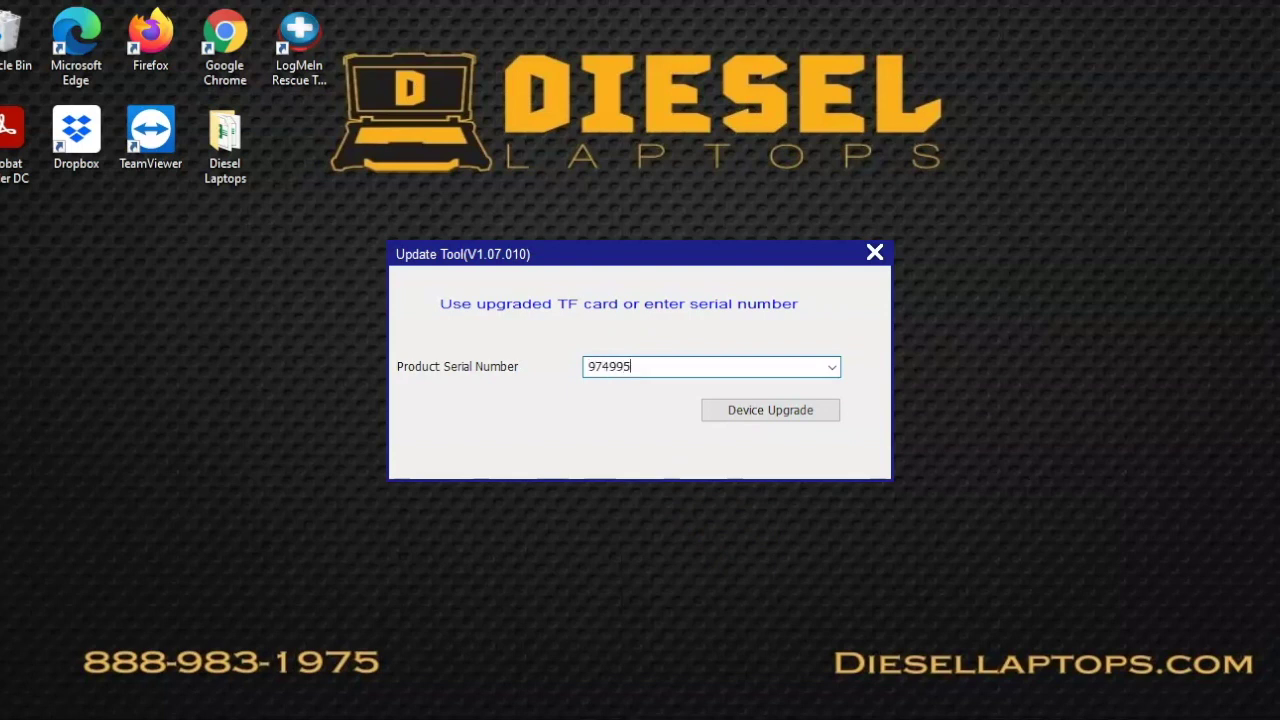
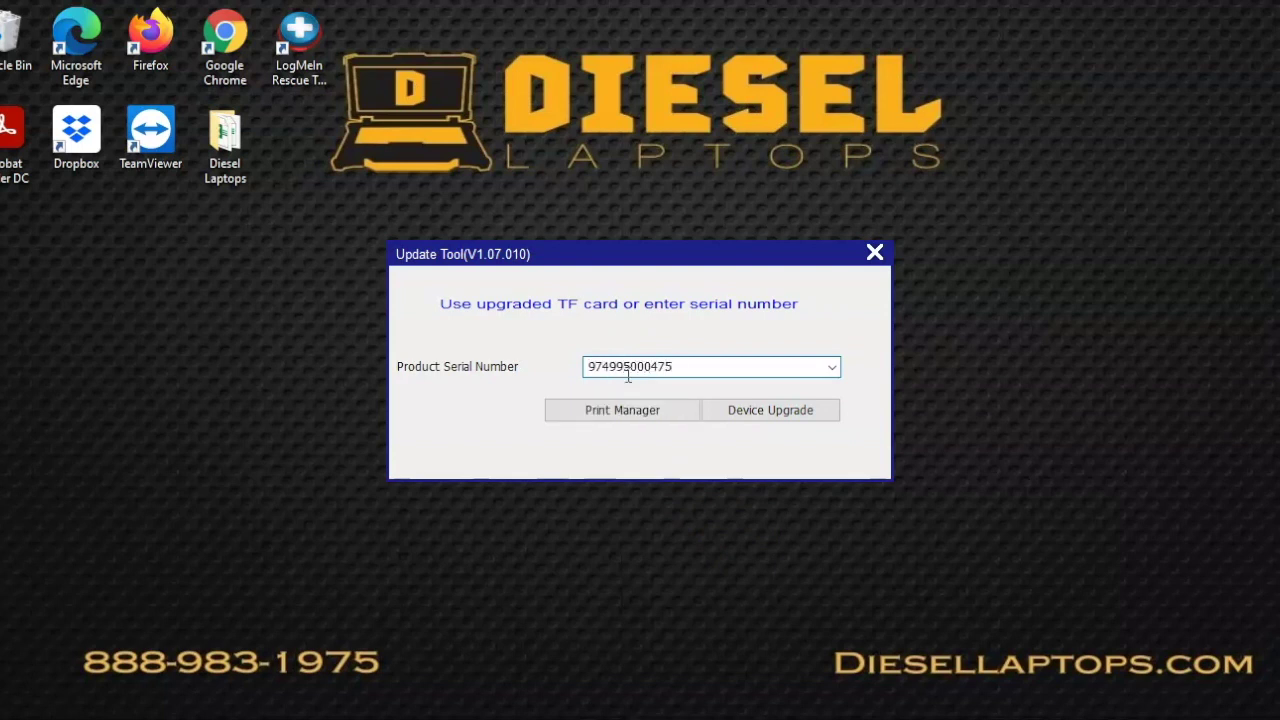
# Enter the device serial number, request the device upgrade, and confirm the user password.
pyautogui.click(766, 414)
pyautogui.click(423, 194)
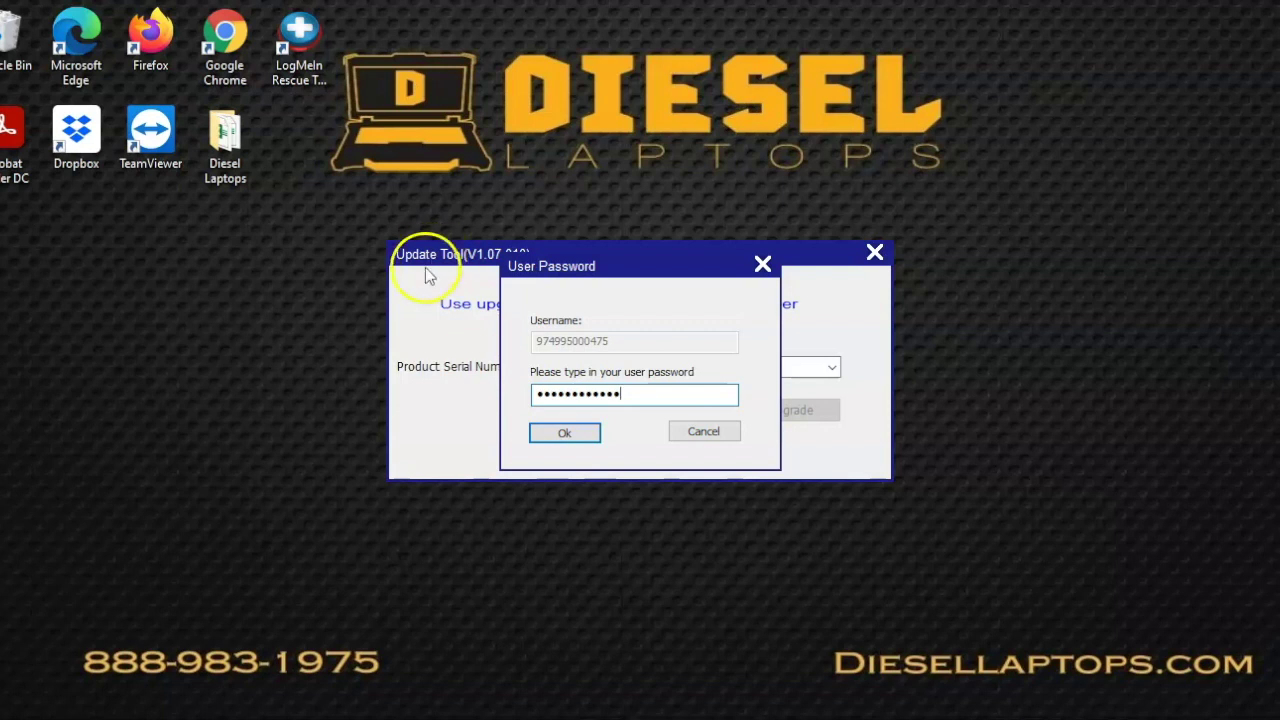
pyautogui.click(564, 432)
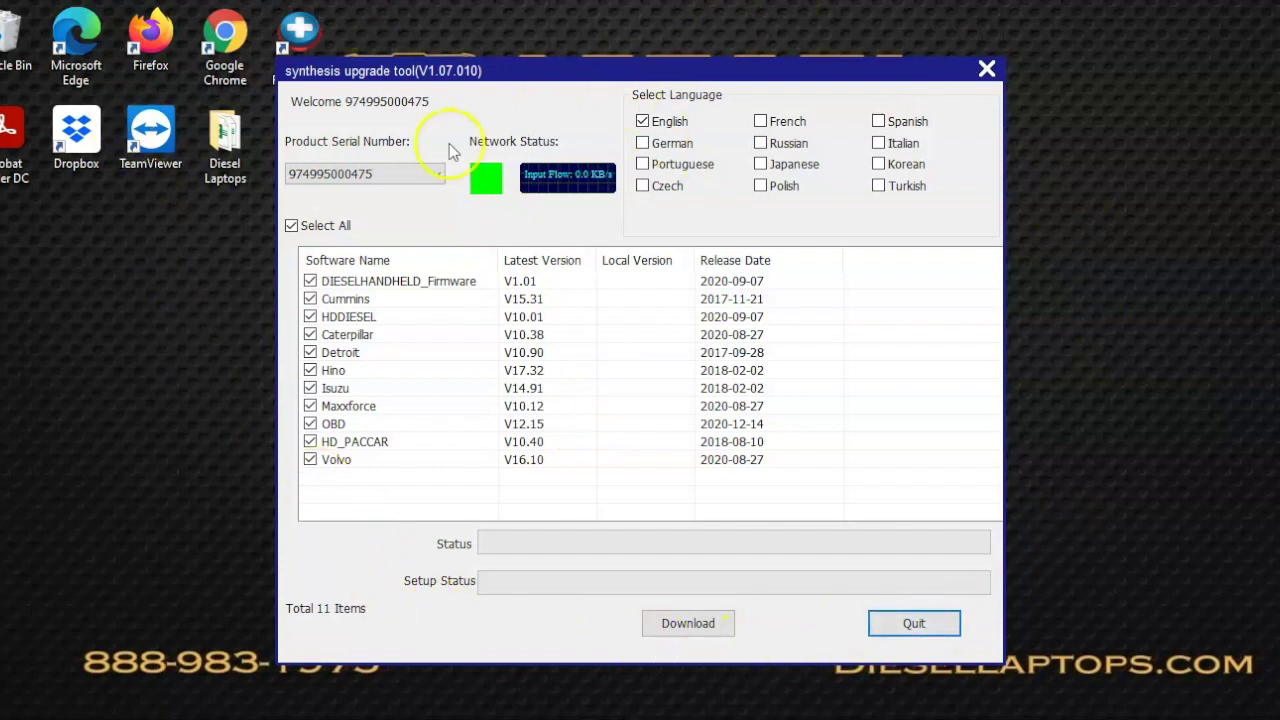
# Keep English as the download language and download all 11 selected modules.
pyautogui.click(640, 120)
pyautogui.click(700, 628)
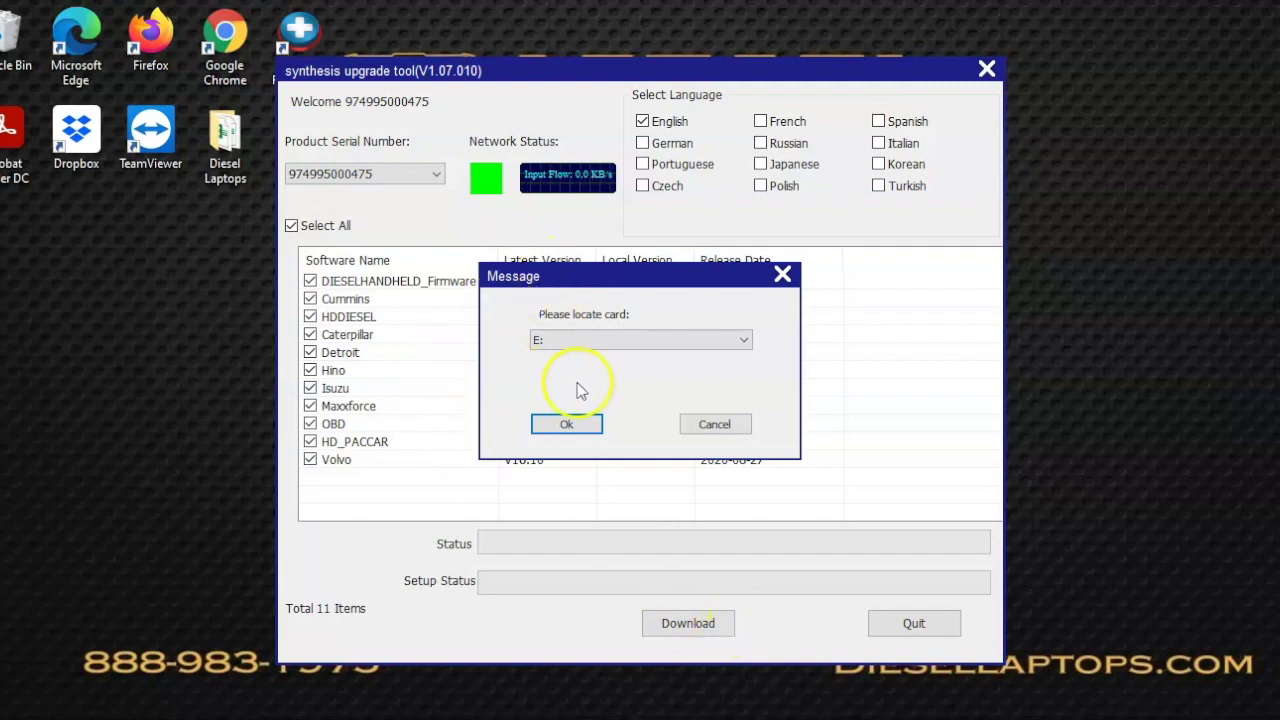
# Confirm E: as the card location so the modules install to 100%.
pyautogui.click(567, 425)
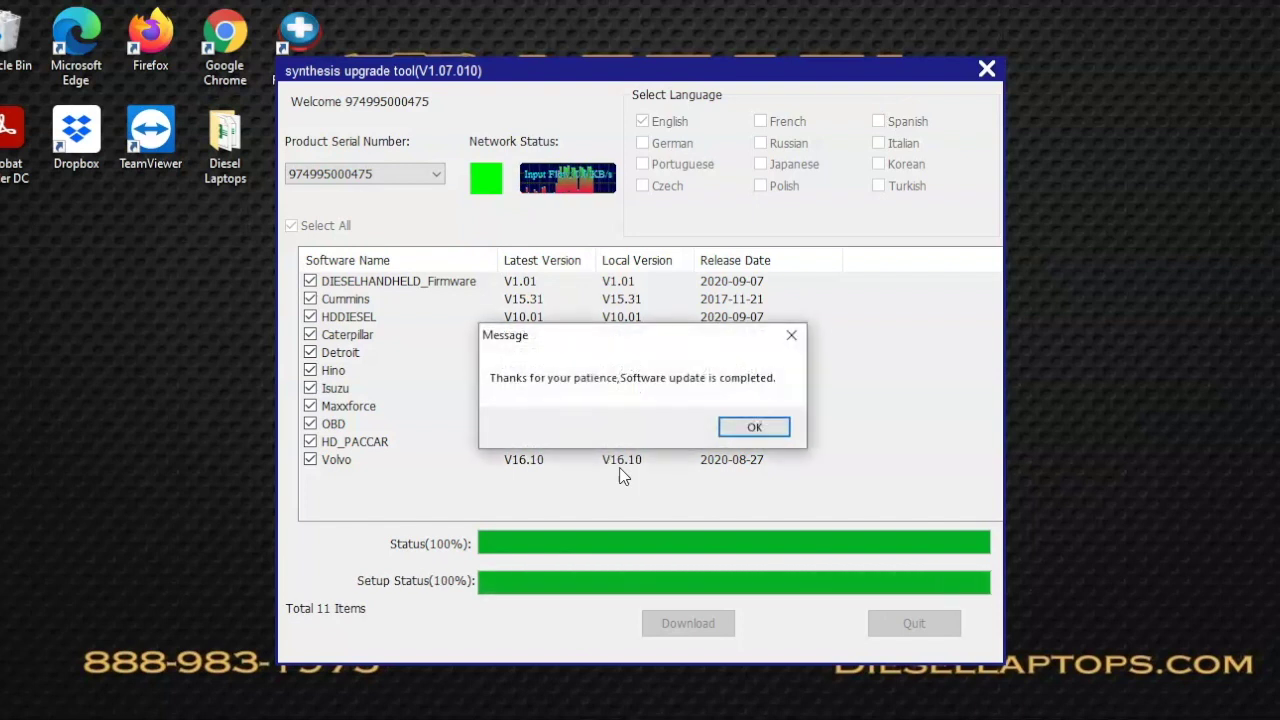
# Dismiss the update-completed message and quit the update tool.
pyautogui.click(766, 428)
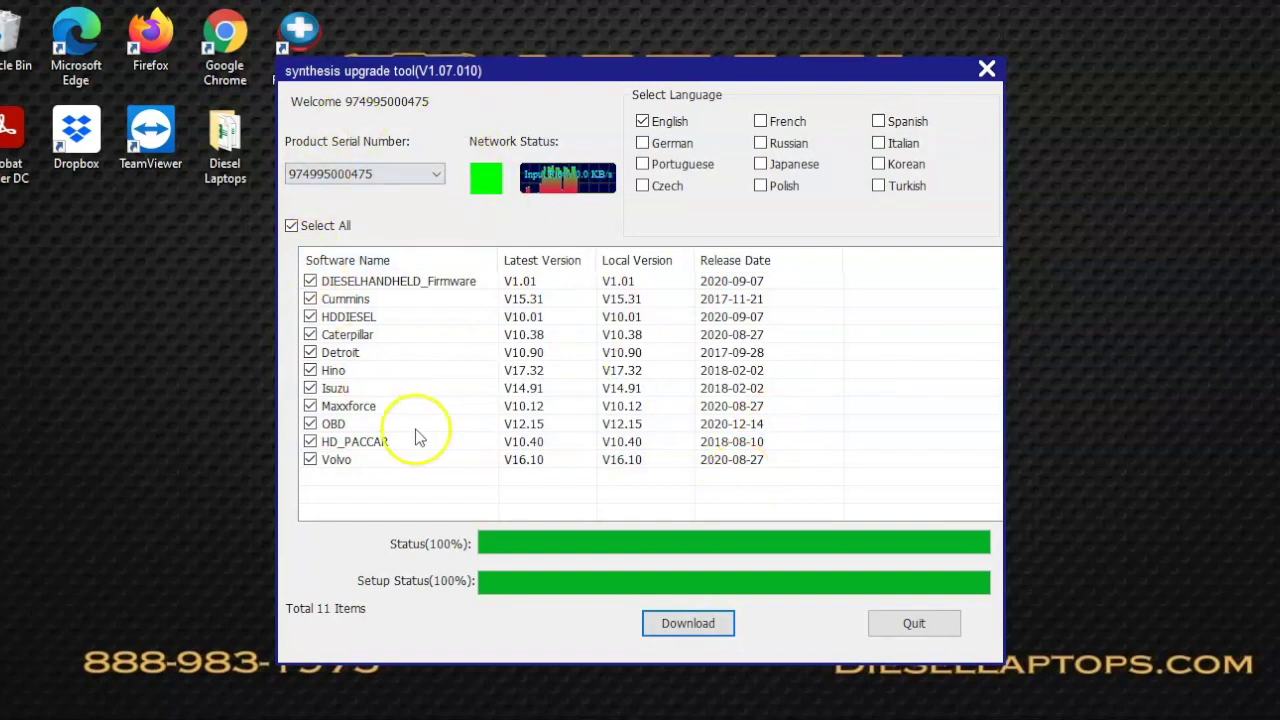
pyautogui.click(907, 626)
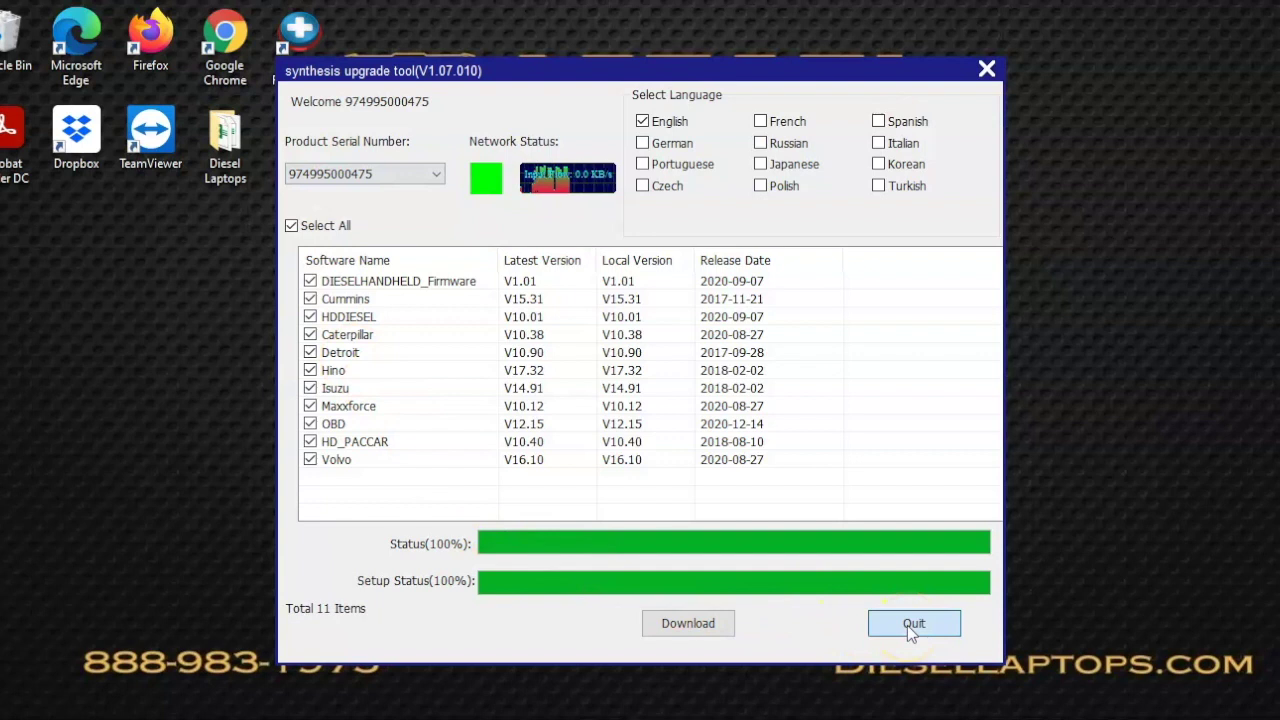